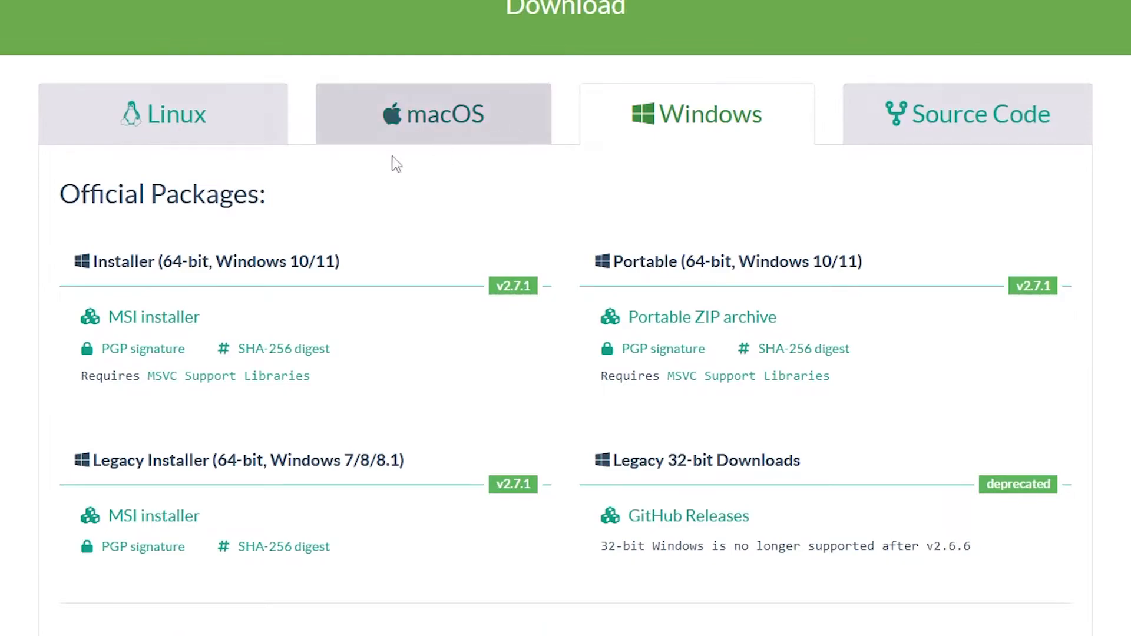
Compare the Linux and macOS packages, then download the 64-bit Windows MSI installer for KeePassXC 2.7.1.
{"action": "left_click", "coordinate": [177, 125]}
{"action": "left_click", "coordinate": [434, 118]}
{"action": "left_click", "coordinate": [697, 125]}
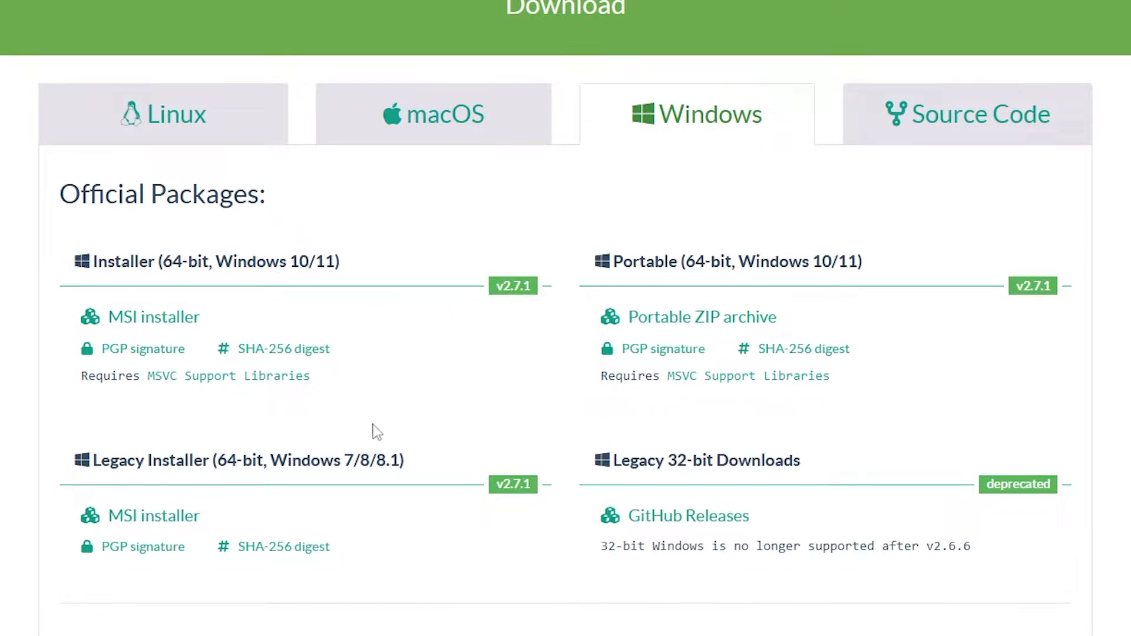
{"action": "left_click_drag", "start_coordinate": [93, 460], "coordinate": [209, 460]}
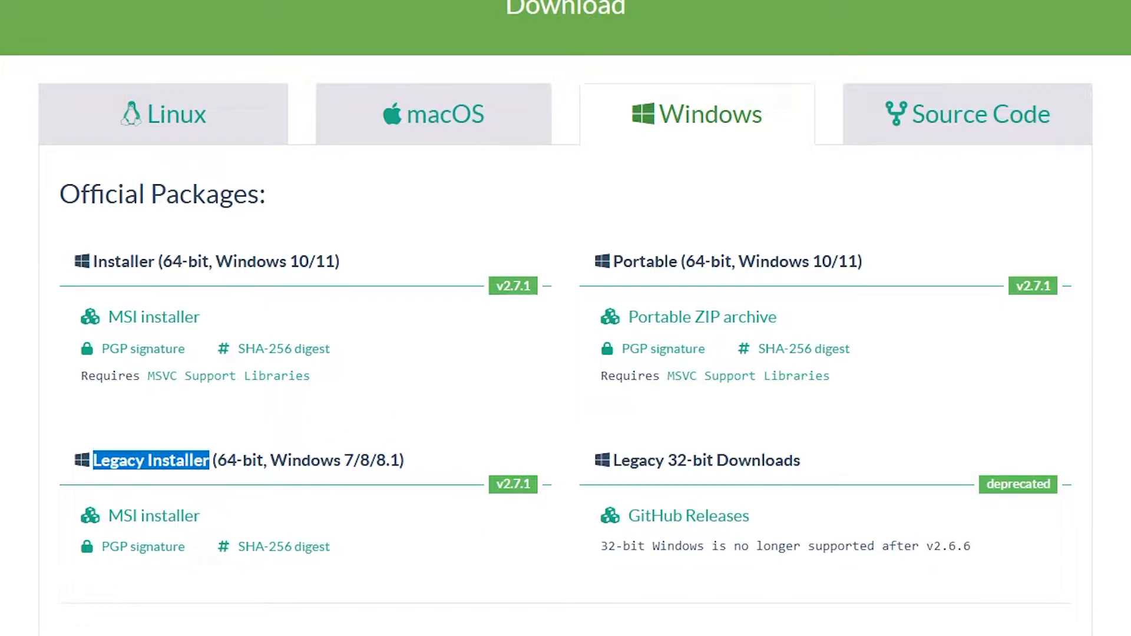
{"action": "left_click", "coordinate": [93, 263]}
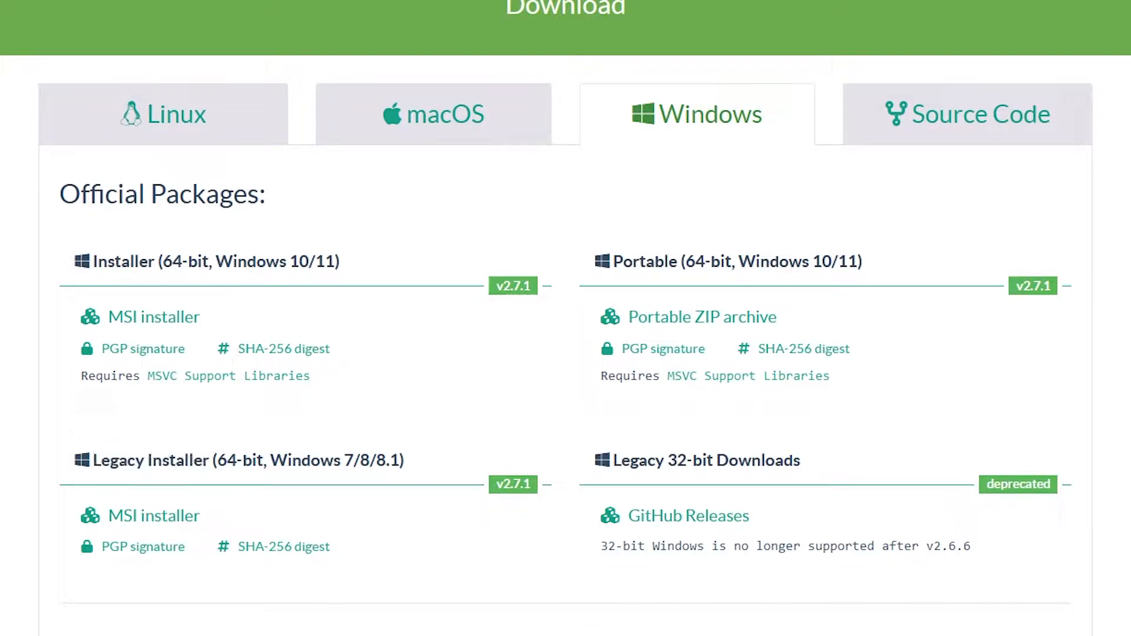
{"action": "left_click_drag", "start_coordinate": [93, 263], "coordinate": [149, 263]}
{"action": "left_click", "coordinate": [149, 262]}
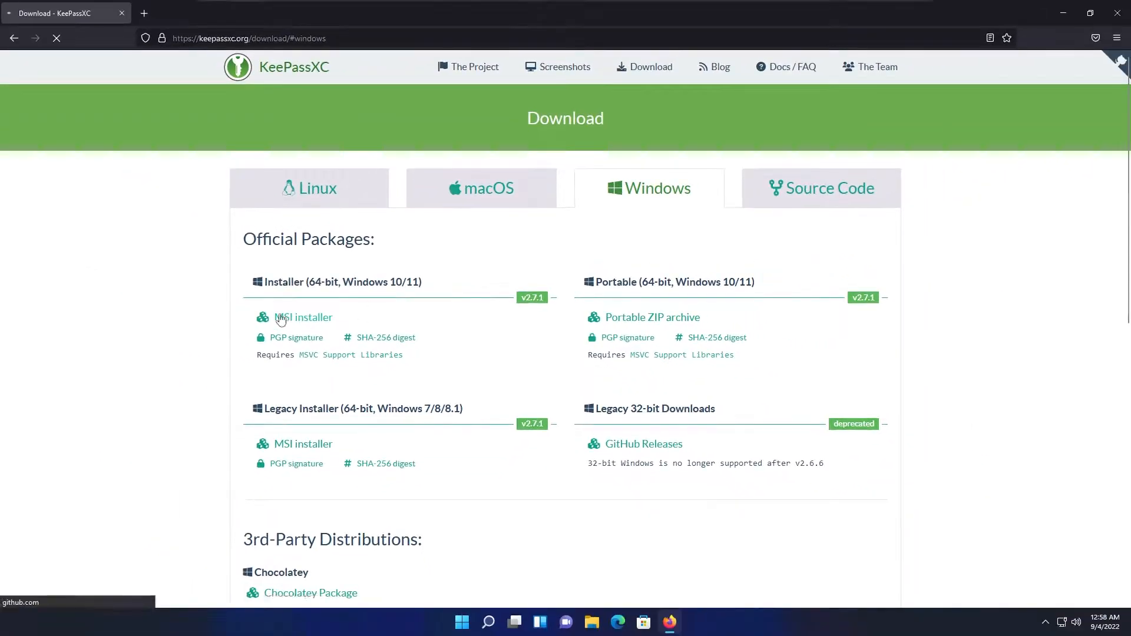
{"action": "left_click", "coordinate": [152, 320]}
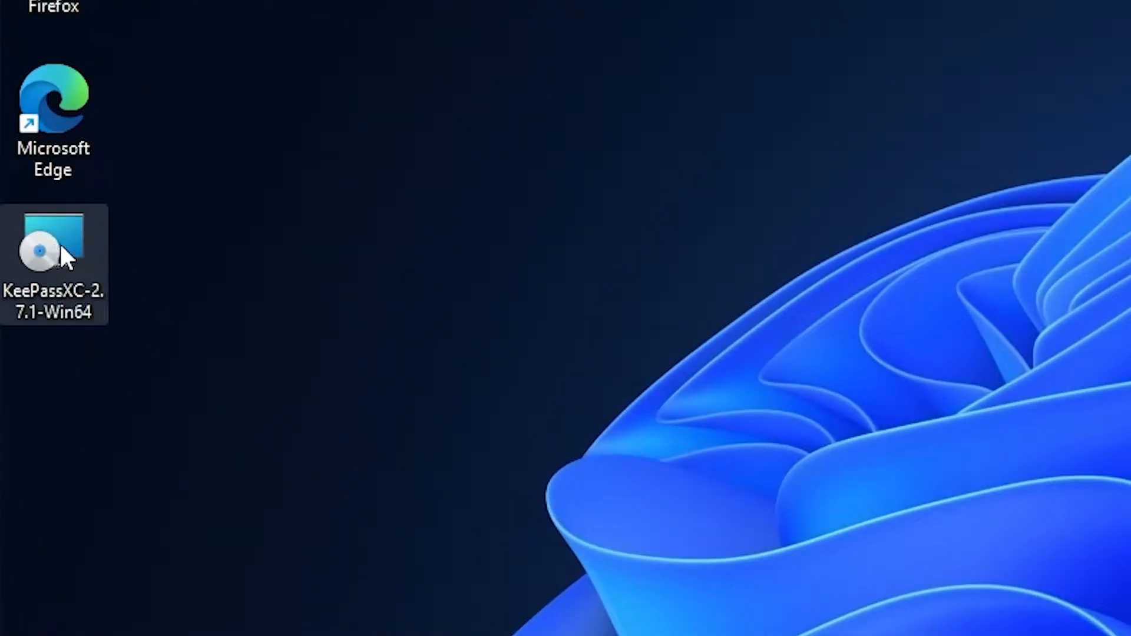
Run the MSI installer, accept the license, keep the default Program Files path and enable a desktop shortcut.
{"action": "double_click", "coordinate": [36, 242]}
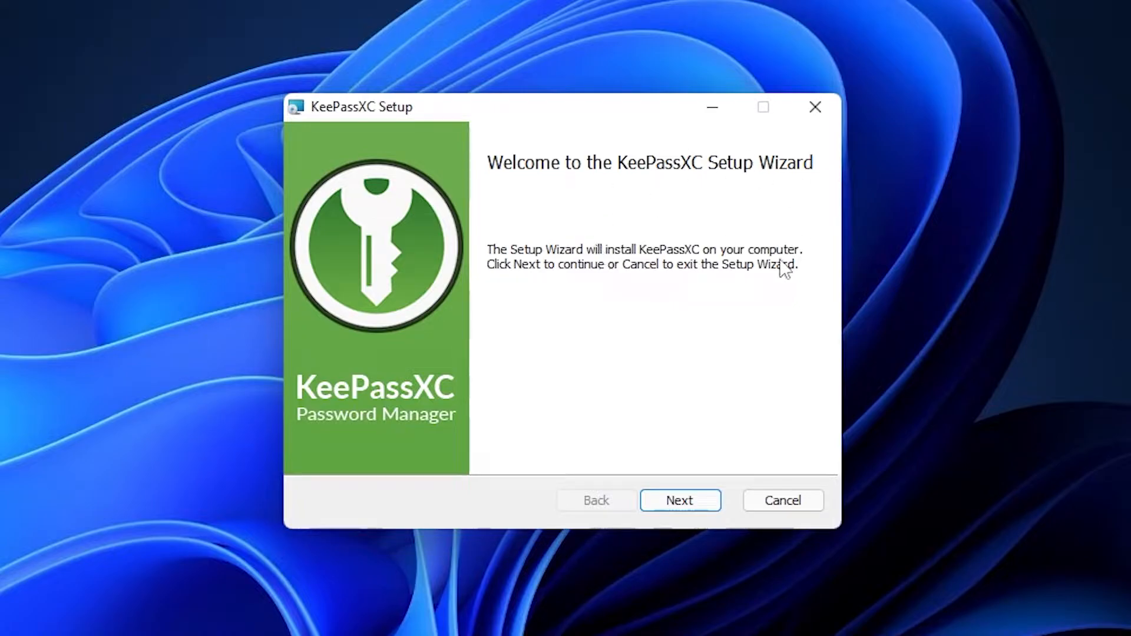
{"action": "left_click", "coordinate": [678, 501]}
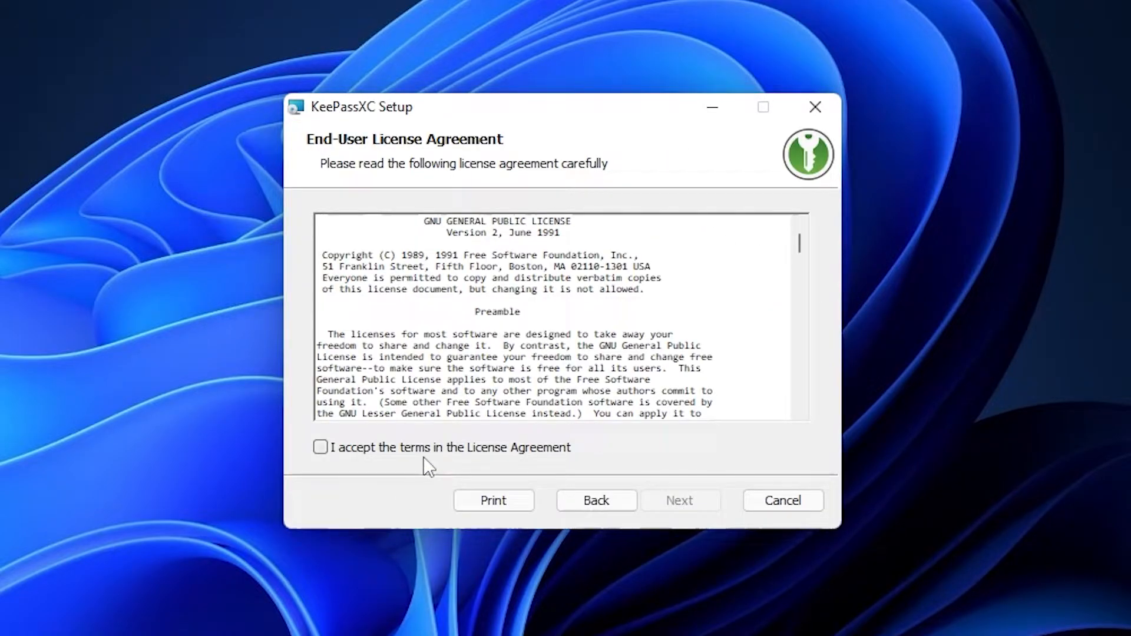
{"action": "left_click", "coordinate": [344, 450]}
{"action": "left_click", "coordinate": [712, 503]}
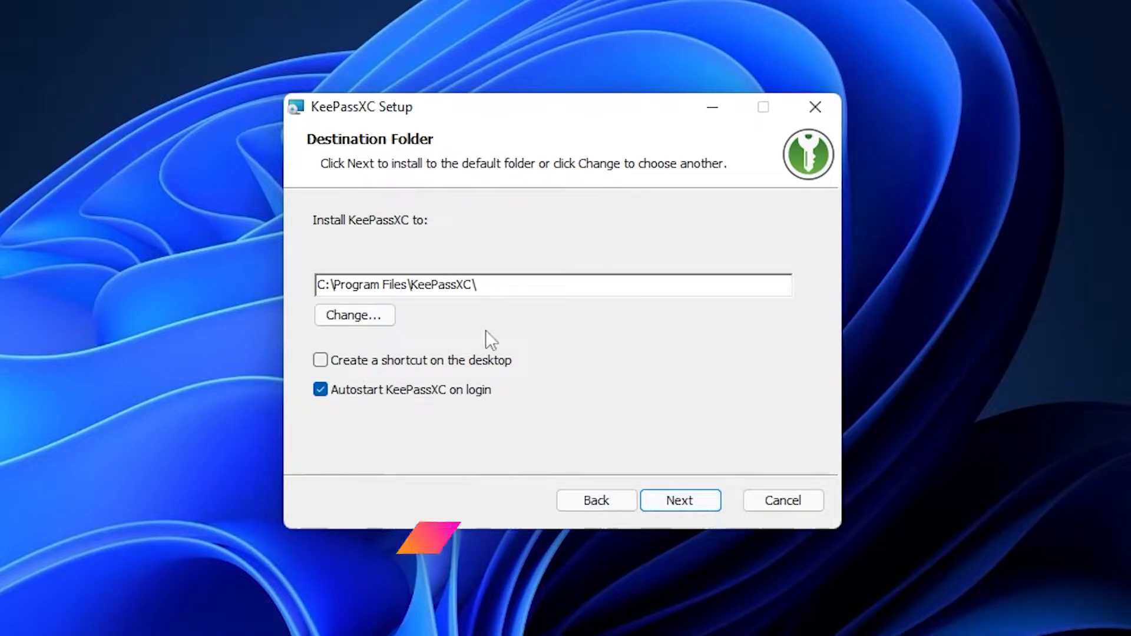
{"action": "left_click_drag", "start_coordinate": [479, 285], "coordinate": [182, 293]}
{"action": "left_click", "coordinate": [548, 286]}
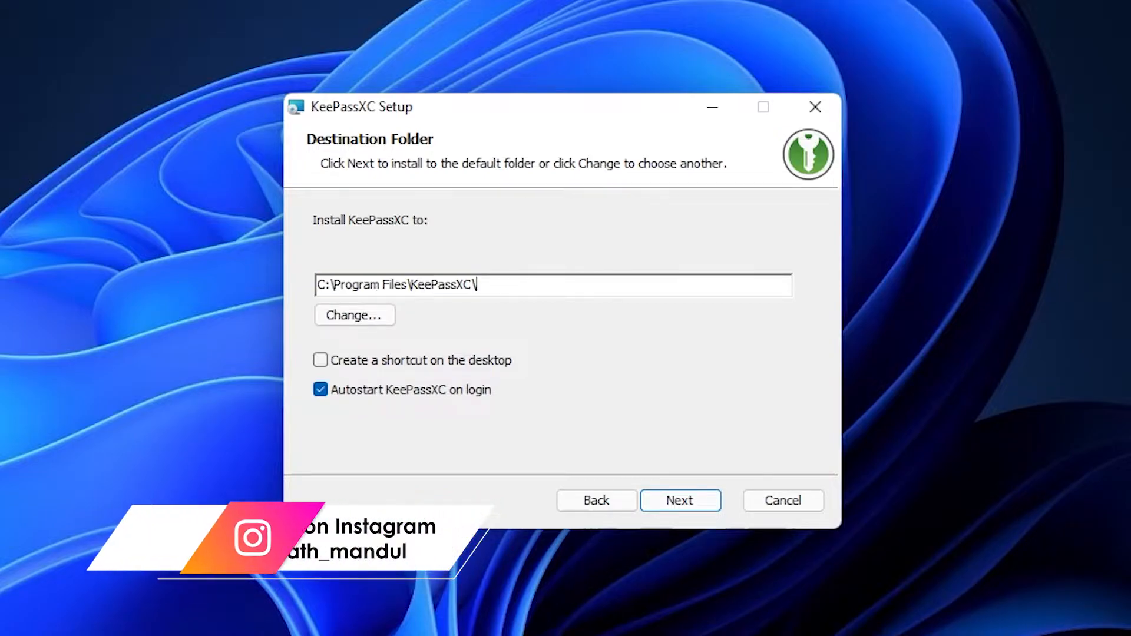
{"action": "left_click_drag", "start_coordinate": [489, 286], "coordinate": [312, 287]}
{"action": "left_click", "coordinate": [494, 287]}
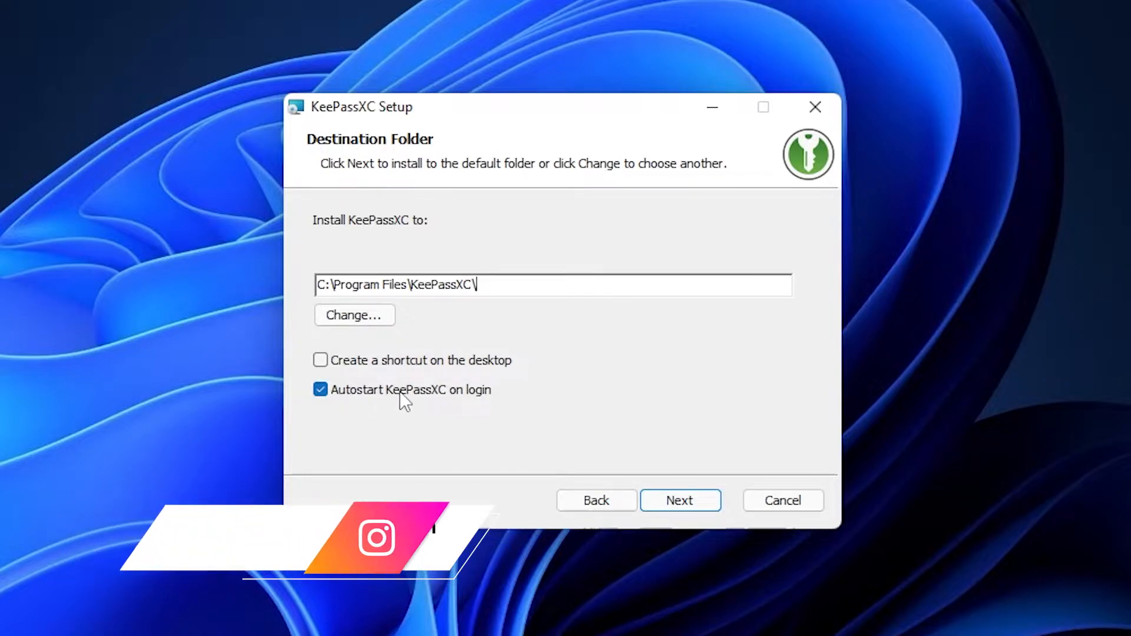
{"action": "left_click", "coordinate": [398, 369]}
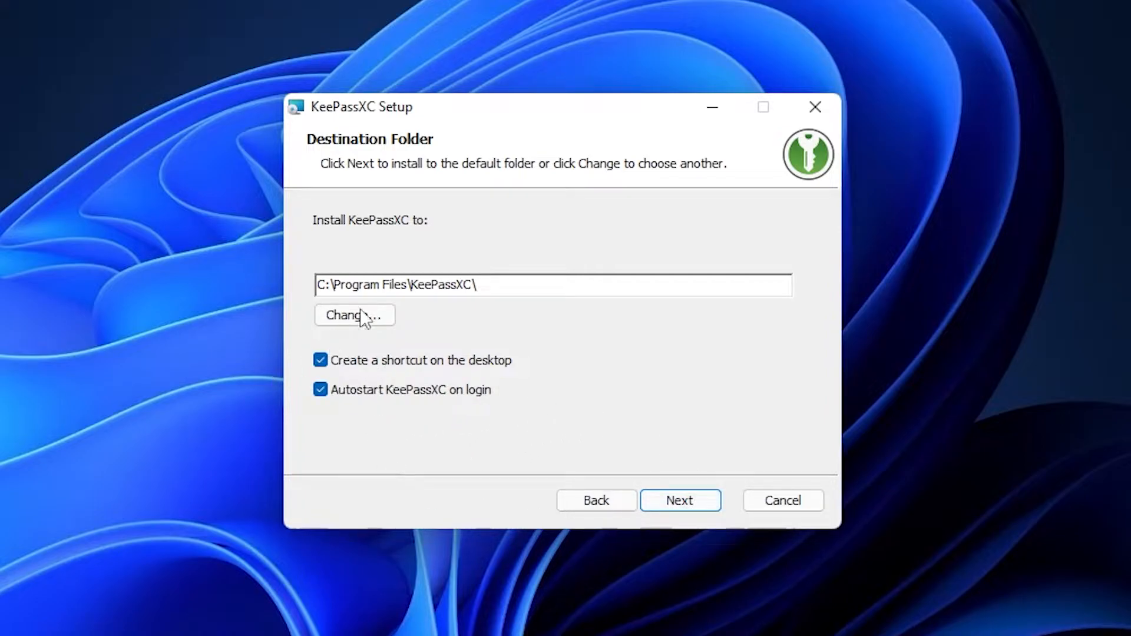
Install KeePassXC, approve the administrator prompt, and finish setup to launch it.
{"action": "left_click", "coordinate": [677, 501]}
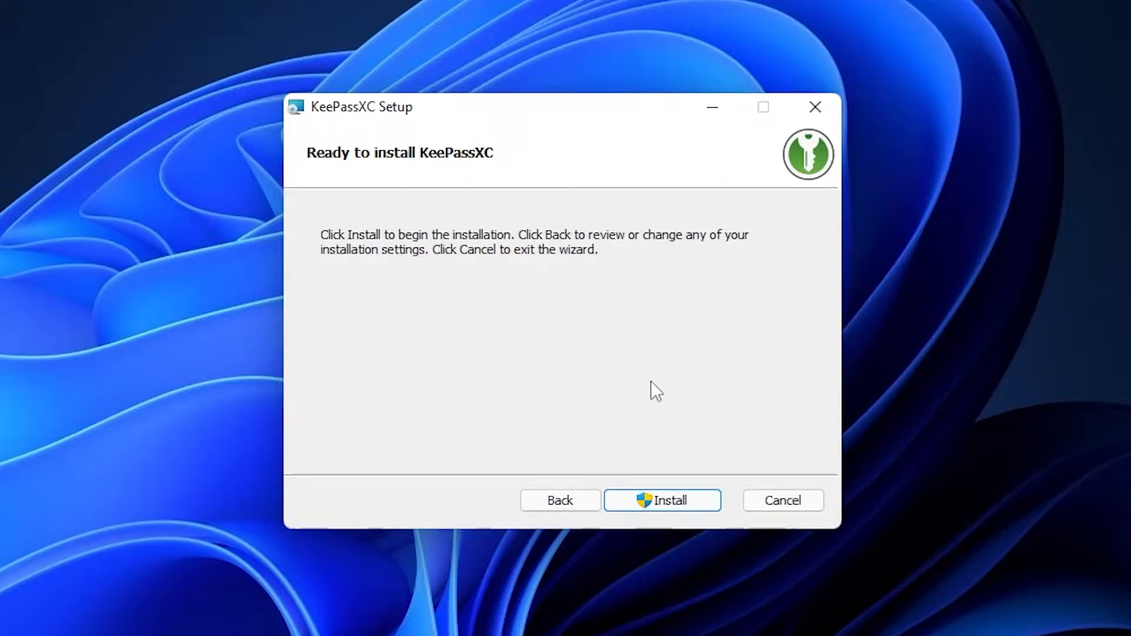
{"action": "left_click", "coordinate": [677, 505]}
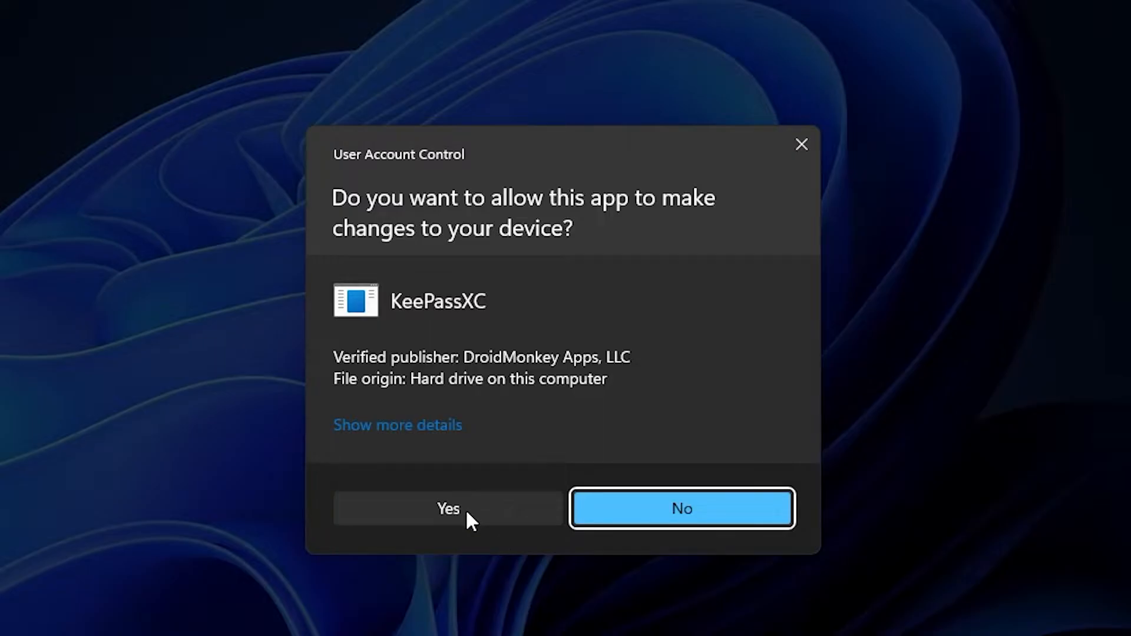
{"action": "left_click", "coordinate": [465, 508]}
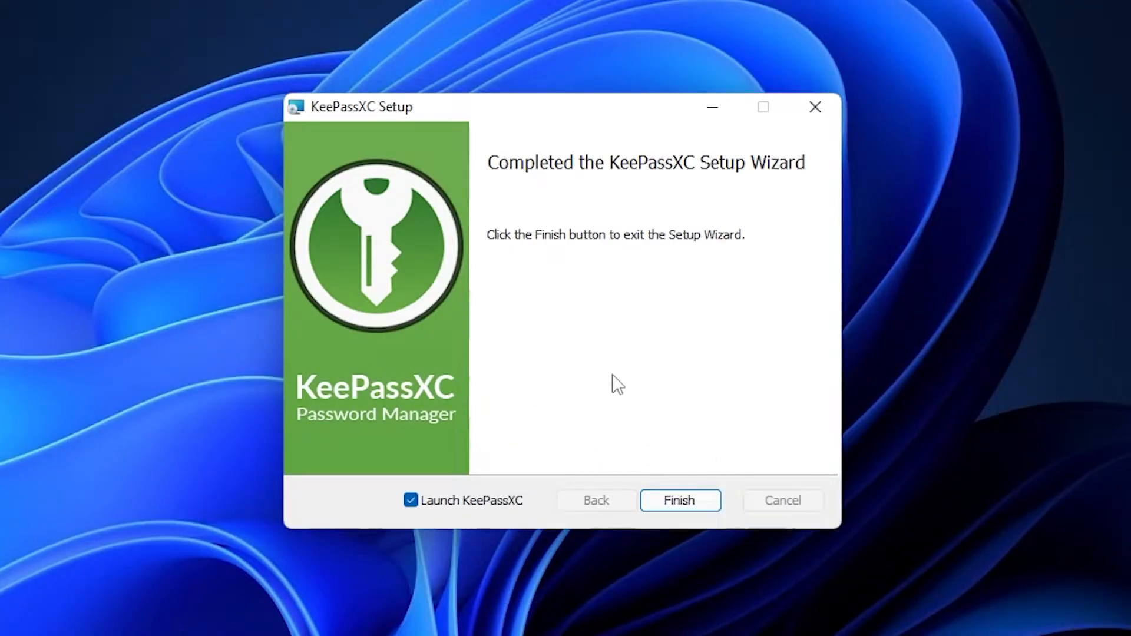
{"action": "left_click", "coordinate": [684, 504]}
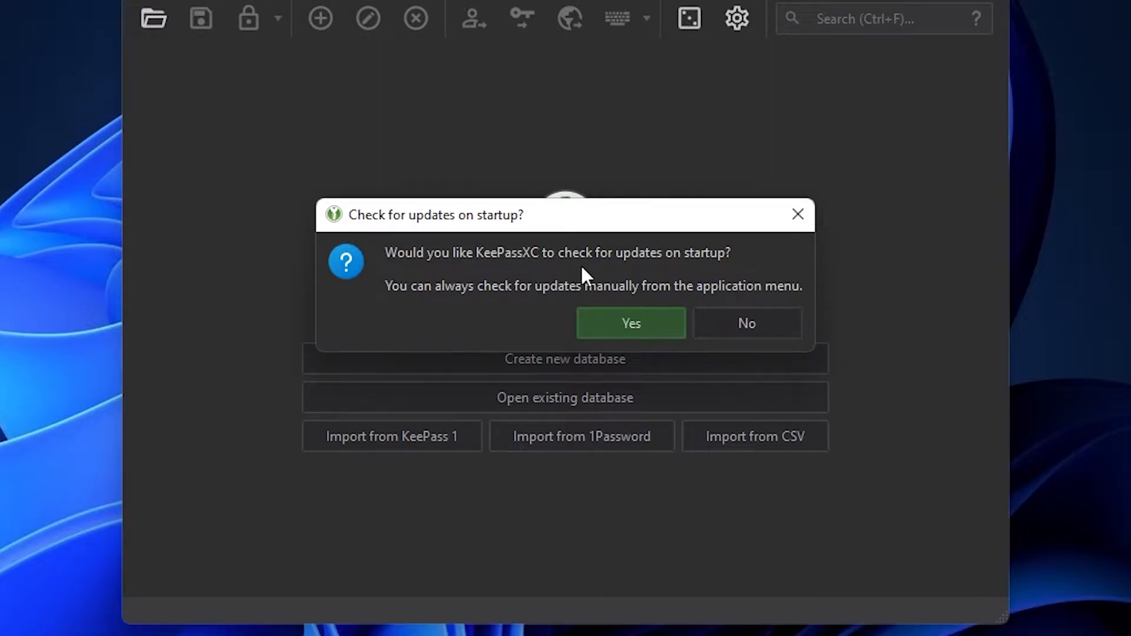
Agree to check for updates on startup, leaving the KeePassXC 2.7.1 welcome screen.
{"action": "left_click", "coordinate": [631, 322]}
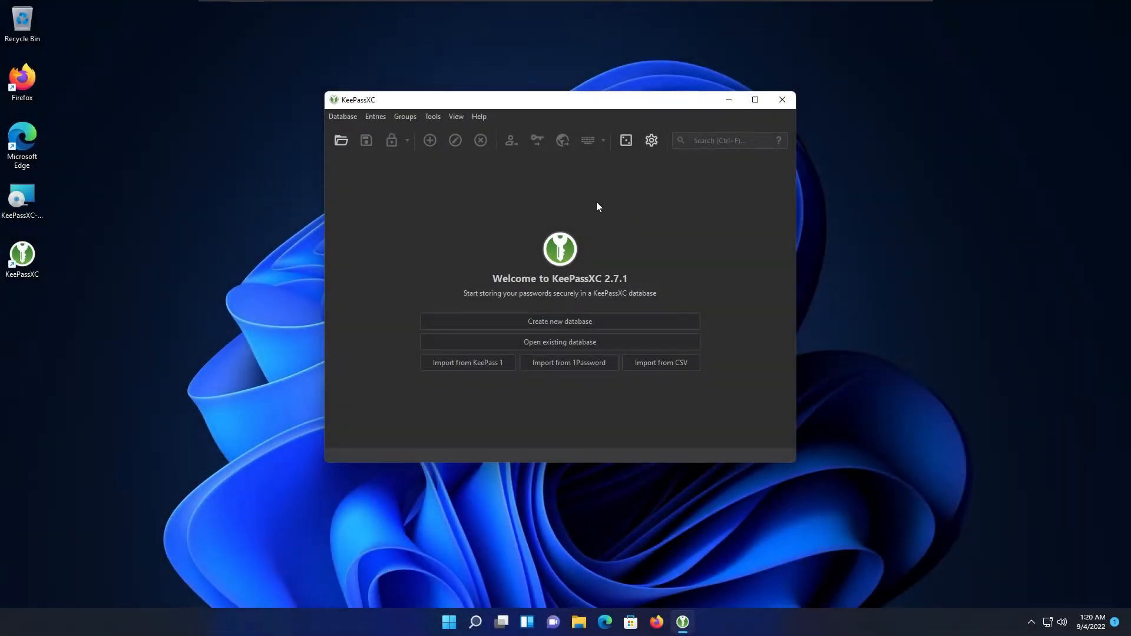
{"action": "left_click_drag", "start_coordinate": [581, 105], "coordinate": [594, 124]}
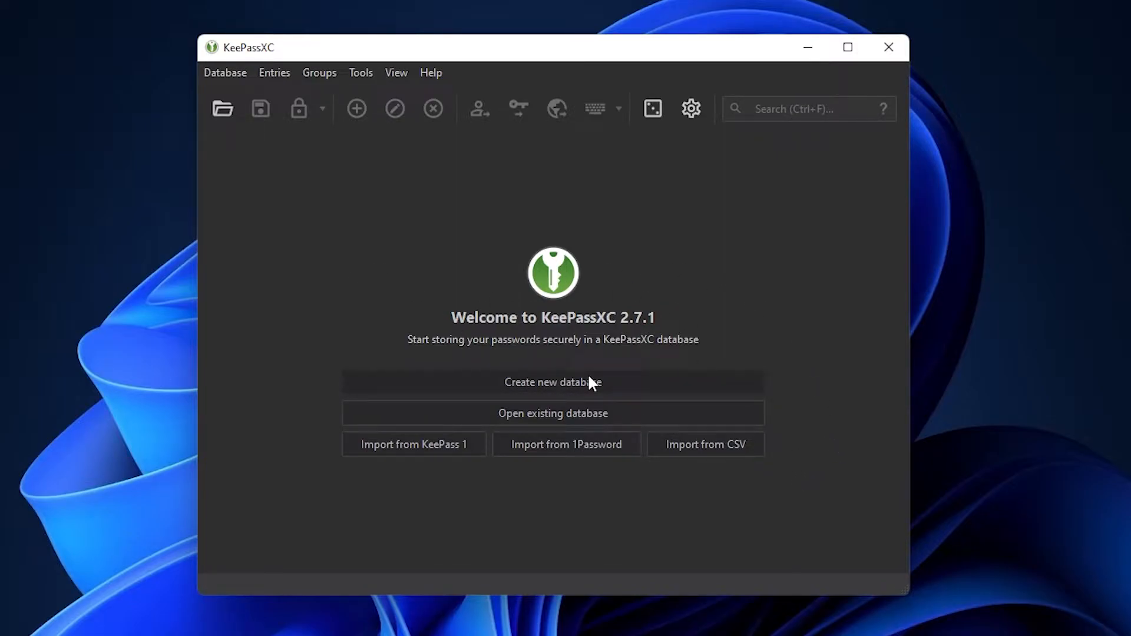
Create a new database named 'My Super Secure Password Database' with description 'Passwords' and continue.
{"action": "left_click", "coordinate": [553, 382]}
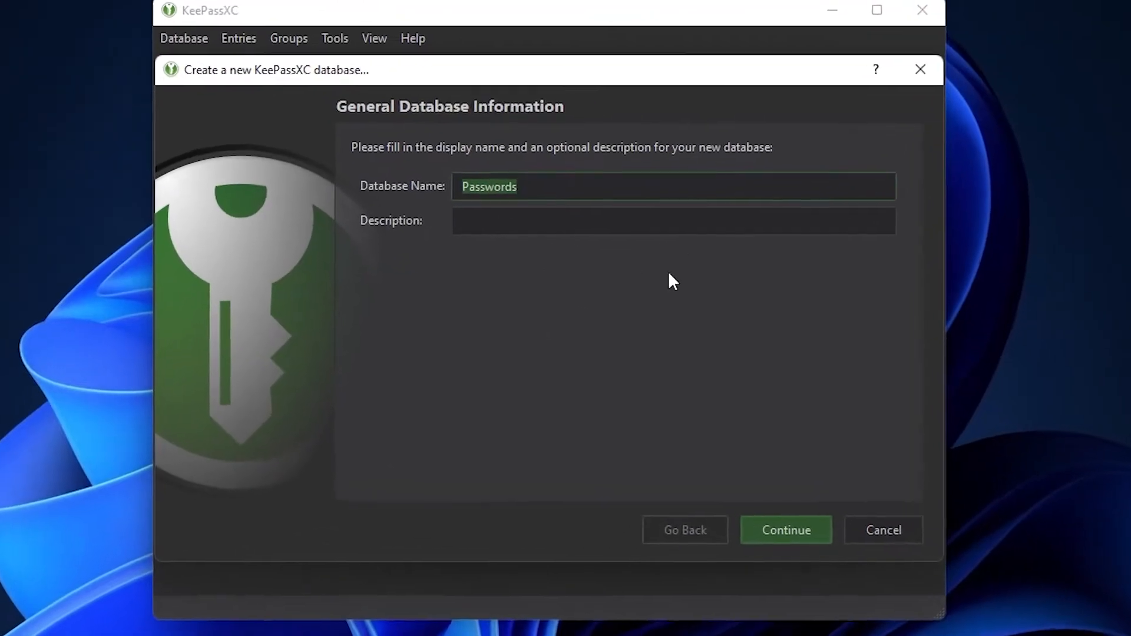
{"action": "key", "text": "End"}
{"action": "left_click_drag", "start_coordinate": [530, 181], "coordinate": [452, 180]}
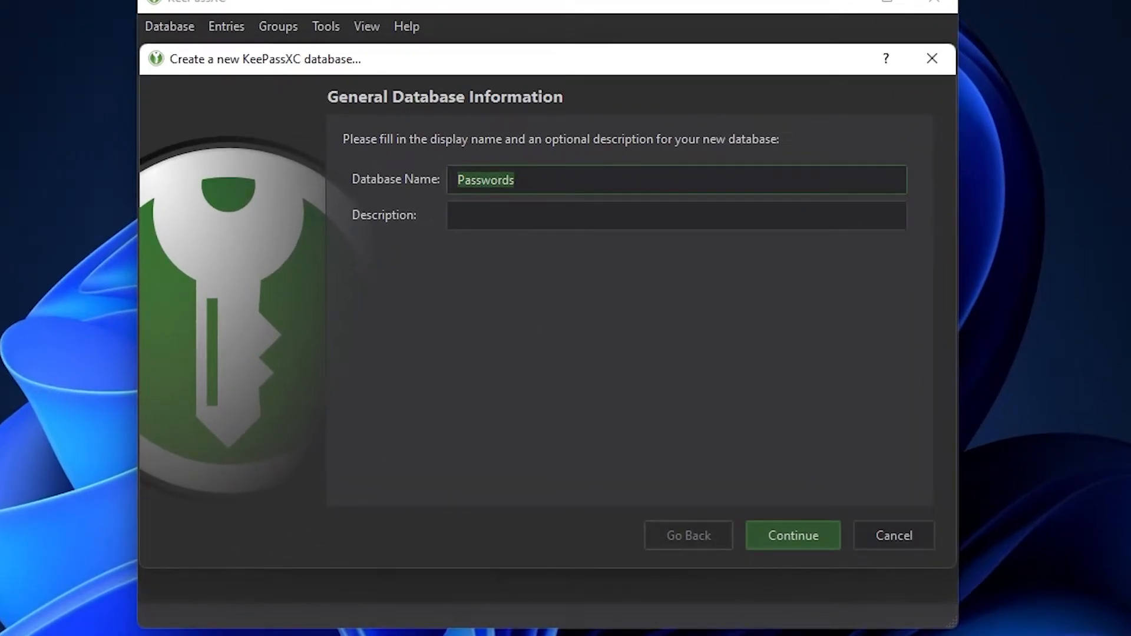
{"action": "type", "text": "My Super Secure Password Database"}
{"action": "key", "text": "Tab"}
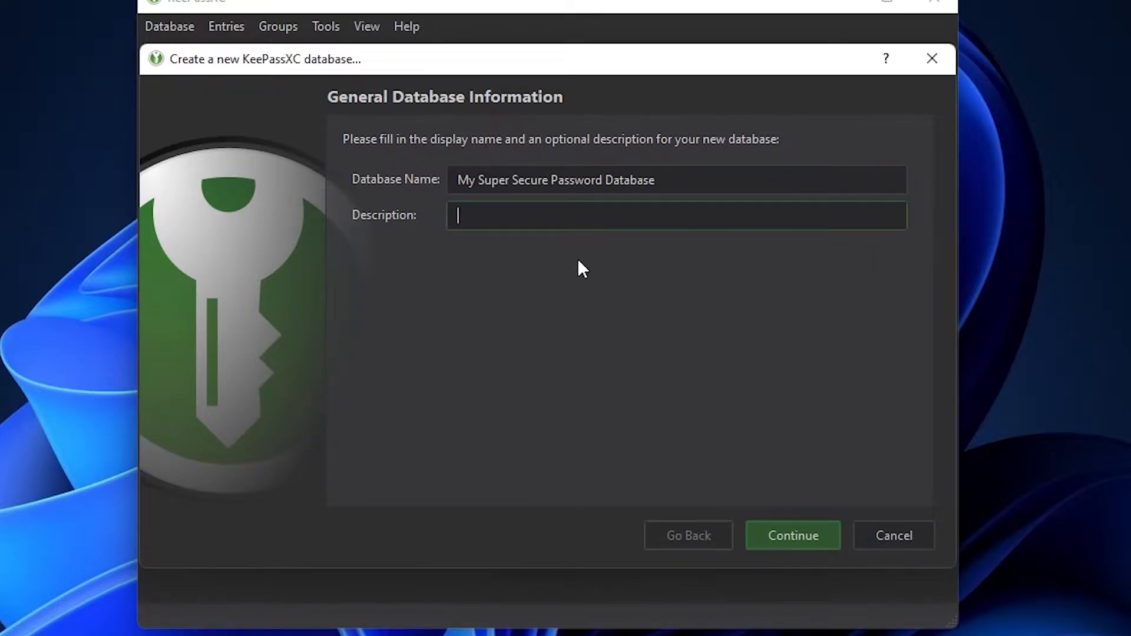
{"action": "type", "text": "Passwords"}
{"action": "left_click", "coordinate": [796, 534]}
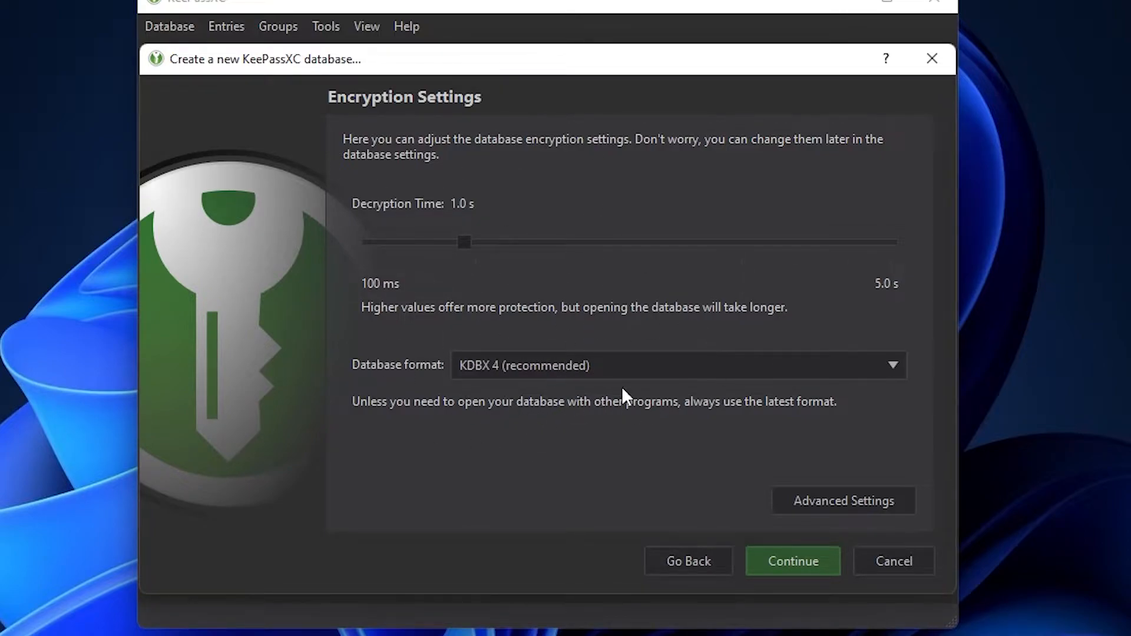
Reveal the advanced encryption settings and keep AES 256-bit as the encryption algorithm.
{"action": "left_click", "coordinate": [870, 510]}
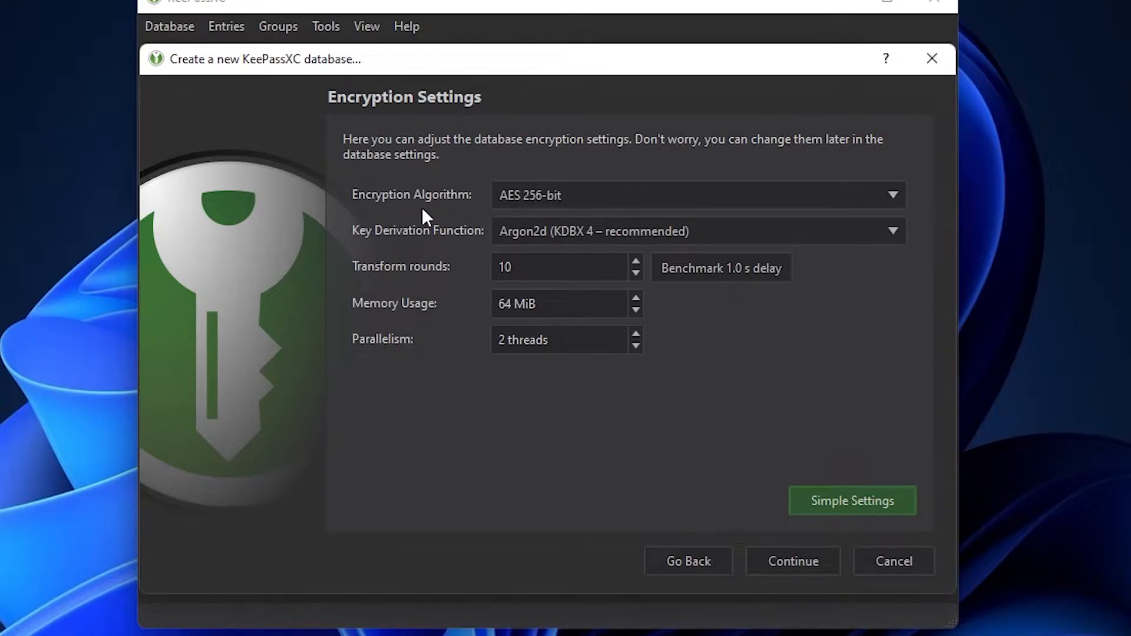
{"action": "left_click", "coordinate": [663, 193]}
{"action": "left_click", "coordinate": [554, 196]}
{"action": "left_click", "coordinate": [530, 202]}
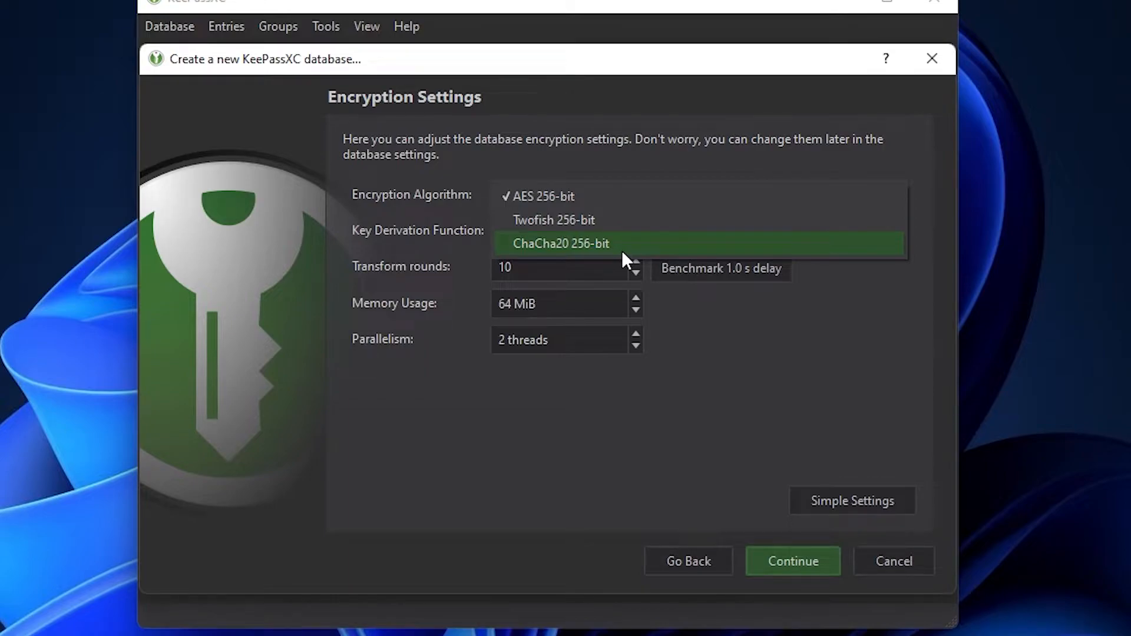
{"action": "left_click", "coordinate": [577, 164]}
{"action": "left_click", "coordinate": [577, 188]}
{"action": "left_click", "coordinate": [559, 199]}
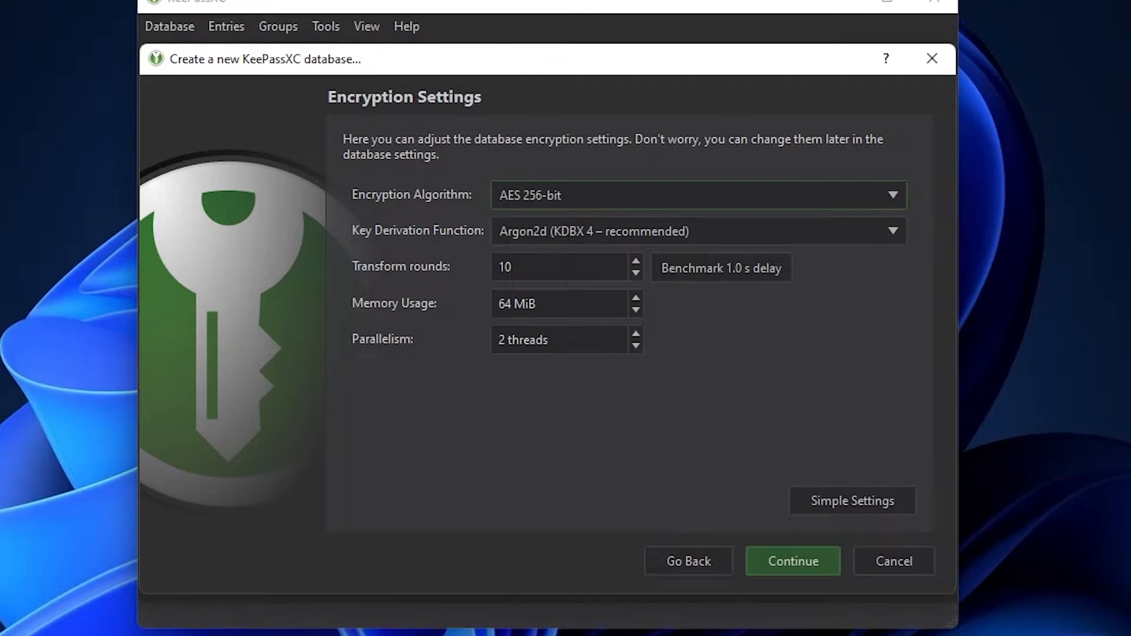
Benchmark transform rounds to 21 for a 1.0 s delay, keeping 64 MiB memory and 2 threads.
{"action": "key", "text": "Tab"}
{"action": "key", "text": "Tab"}
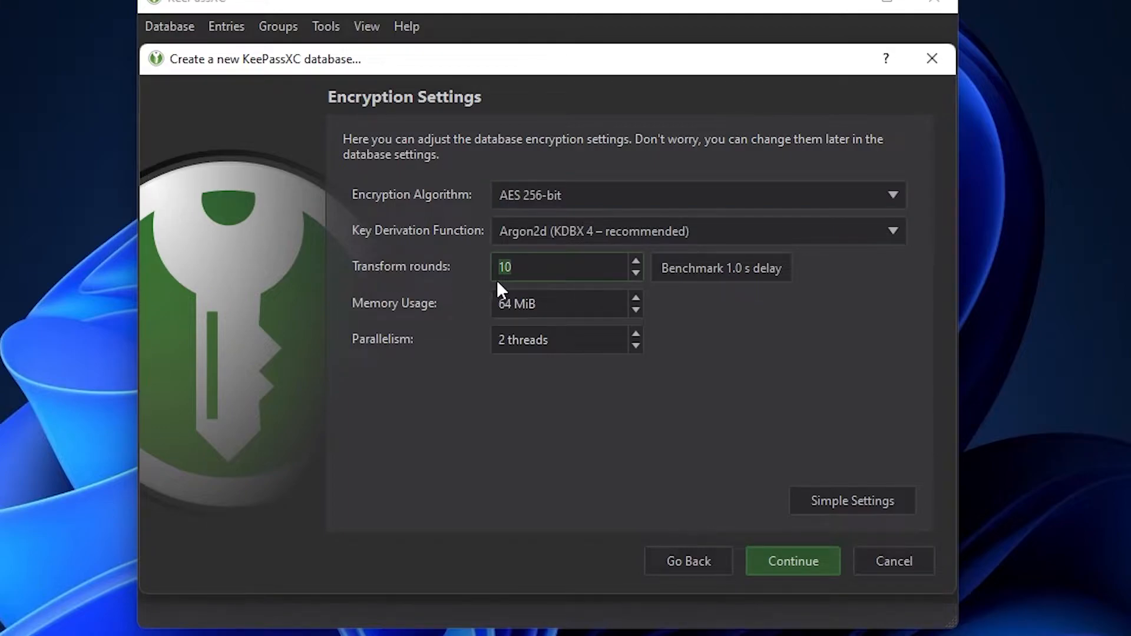
{"action": "left_click", "coordinate": [779, 278]}
{"action": "left_click", "coordinate": [751, 266]}
{"action": "left_click", "coordinate": [759, 274]}
{"action": "double_click", "coordinate": [557, 278]}
{"action": "left_click_drag", "start_coordinate": [542, 268], "coordinate": [477, 272]}
{"action": "left_click", "coordinate": [746, 265]}
{"action": "left_click", "coordinate": [533, 269]}
{"action": "left_click_drag", "start_coordinate": [537, 304], "coordinate": [557, 343]}
{"action": "left_click", "coordinate": [595, 342]}
{"action": "left_click", "coordinate": [819, 563]}
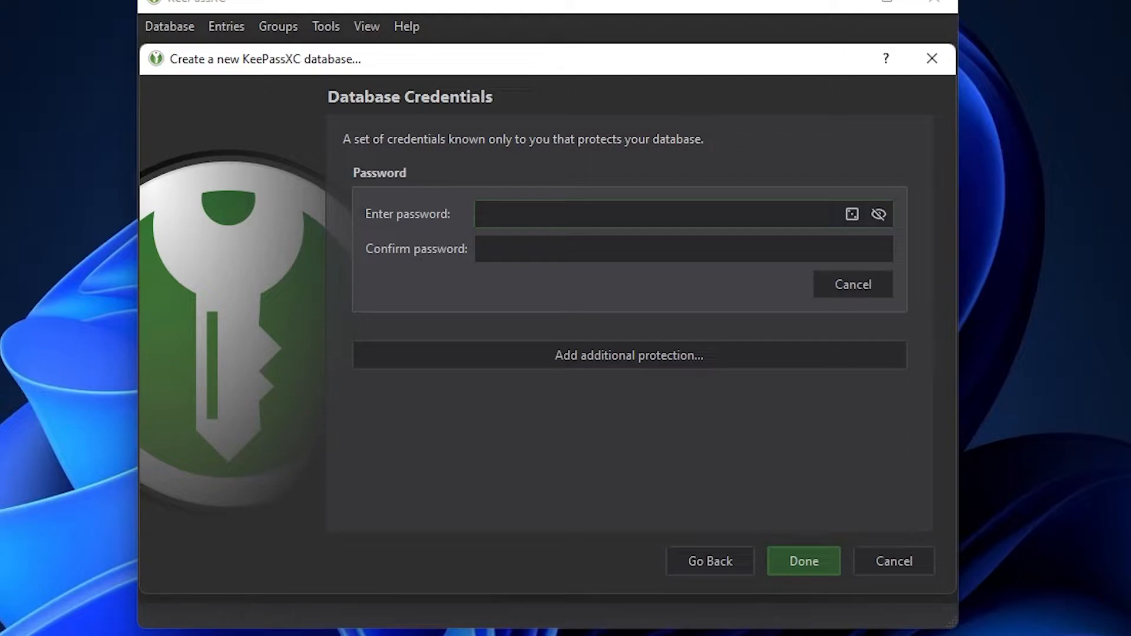
Enter and confirm the database master password.
{"action": "type", "text": "••••••••••"}
{"action": "key", "text": "Tab"}
{"action": "type", "text": "••••••••••"}
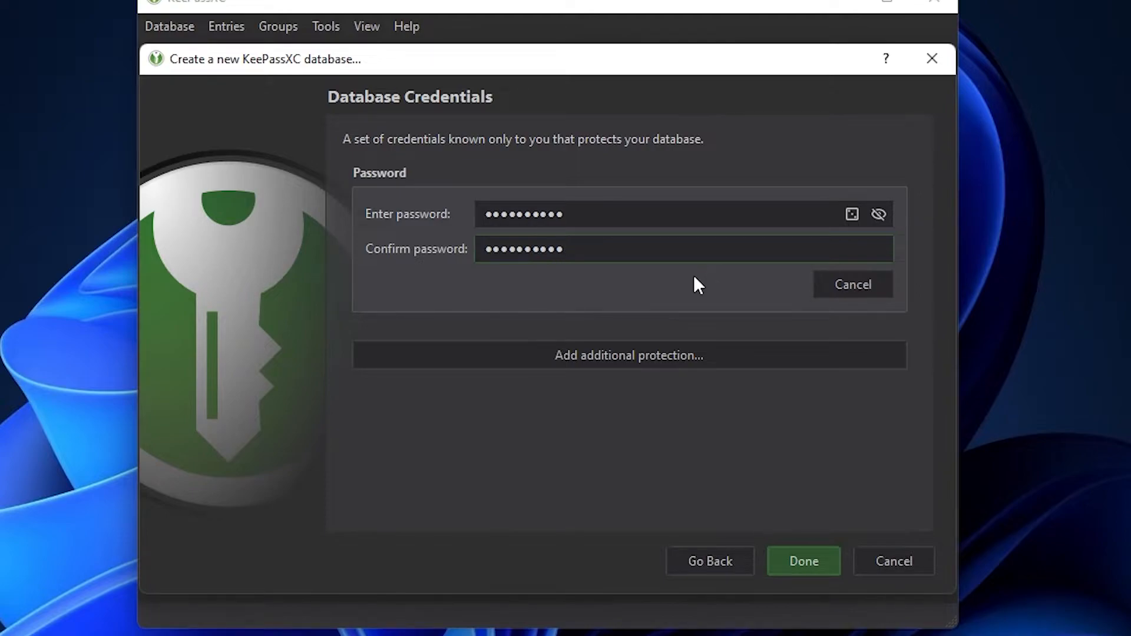
Review the additional protection options and complete the new-database wizard.
{"action": "left_click", "coordinate": [665, 358]}
{"action": "scroll", "coordinate": [756, 359], "scroll_direction": "down", "scroll_amount": 3}
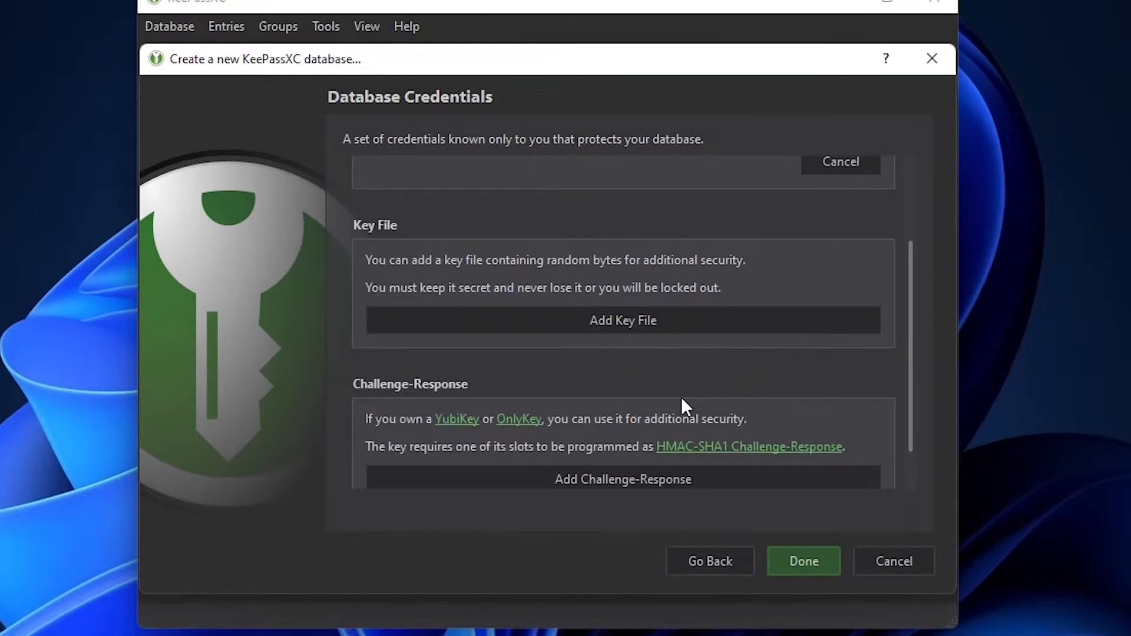
{"action": "scroll", "coordinate": [530, 406], "scroll_direction": "down", "scroll_amount": 1}
{"action": "scroll", "coordinate": [596, 404], "scroll_direction": "up", "scroll_amount": 4}
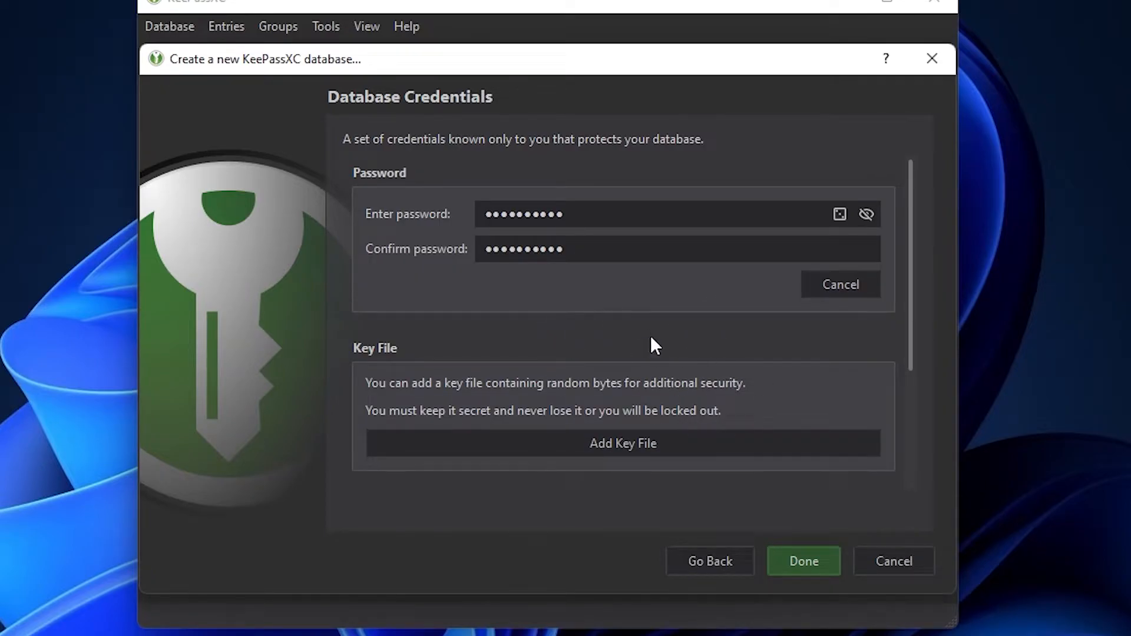
{"action": "left_click", "coordinate": [806, 560]}
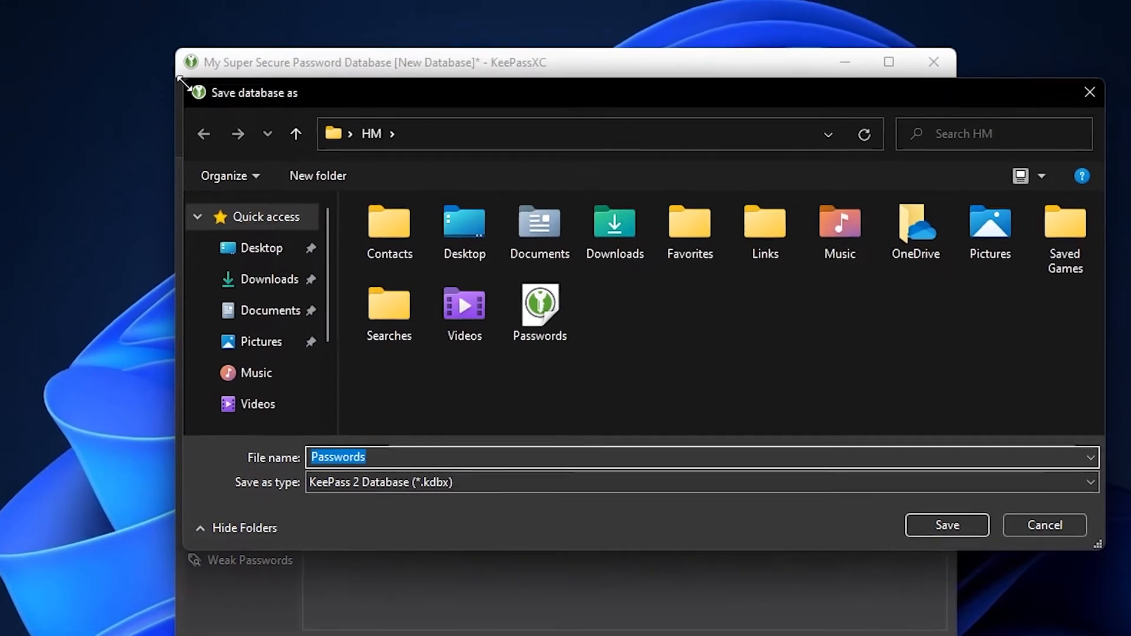
Save the new database file to the Desktop.
{"action": "left_click_drag", "start_coordinate": [147, 15], "coordinate": [44, 24]}
{"action": "left_click_drag", "start_coordinate": [253, 51], "coordinate": [414, 88]}
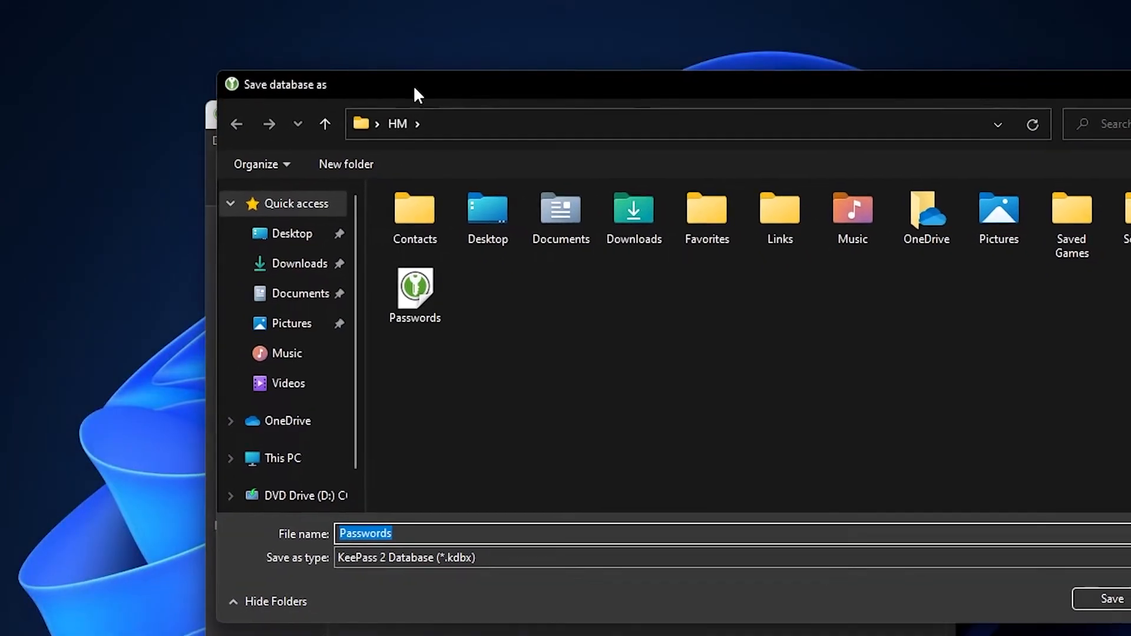
{"action": "left_click", "coordinate": [298, 266]}
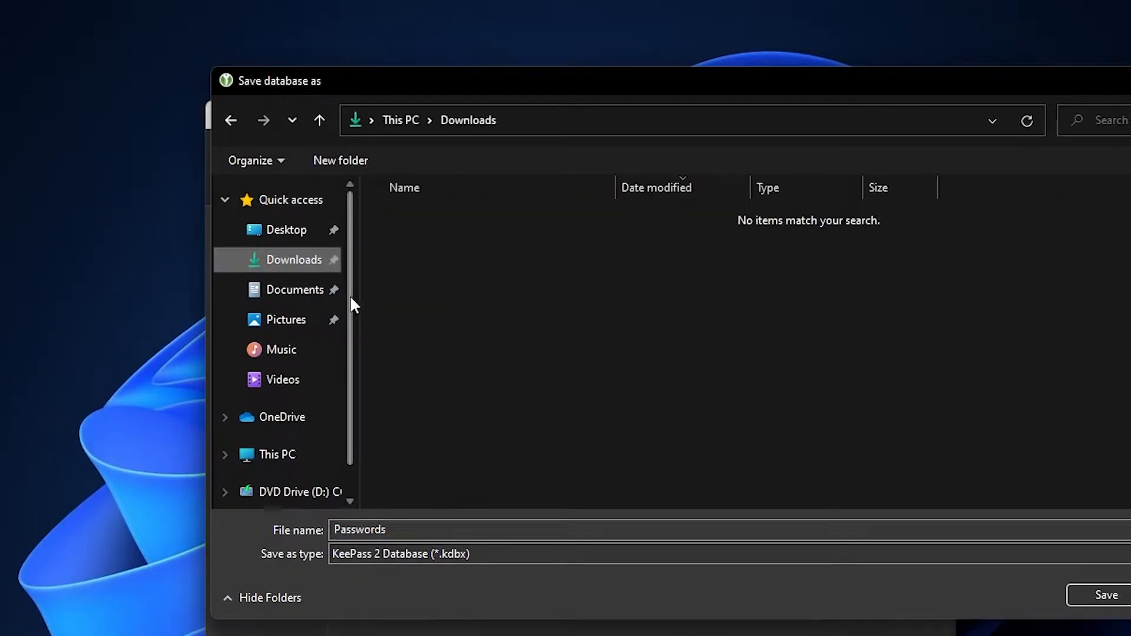
{"action": "left_click", "coordinate": [288, 236]}
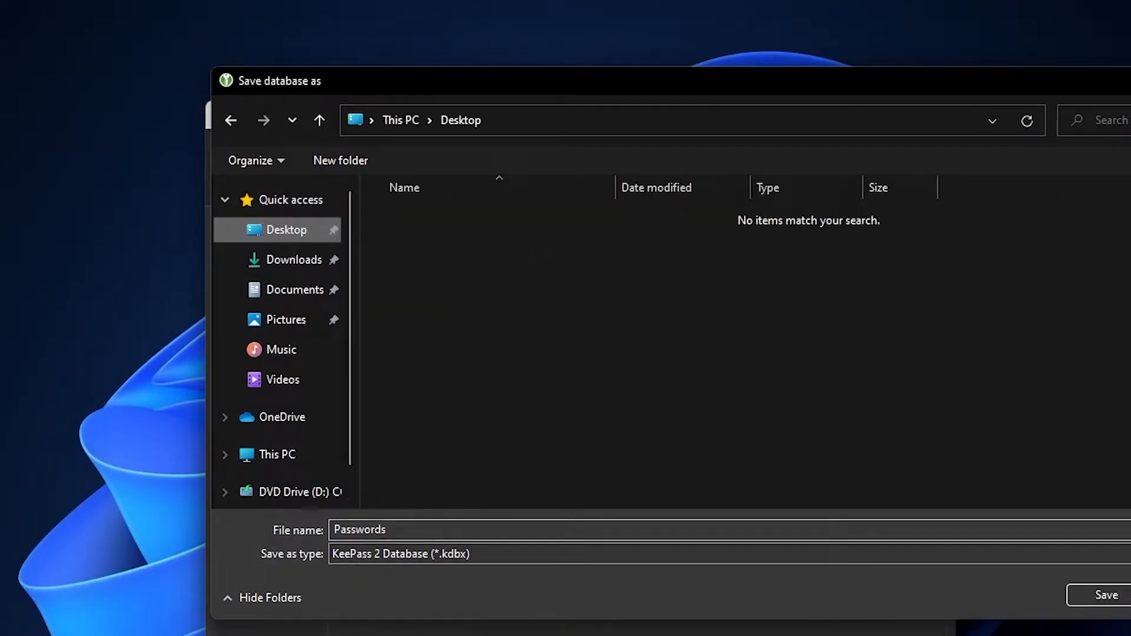
{"action": "key", "text": "Tab"}
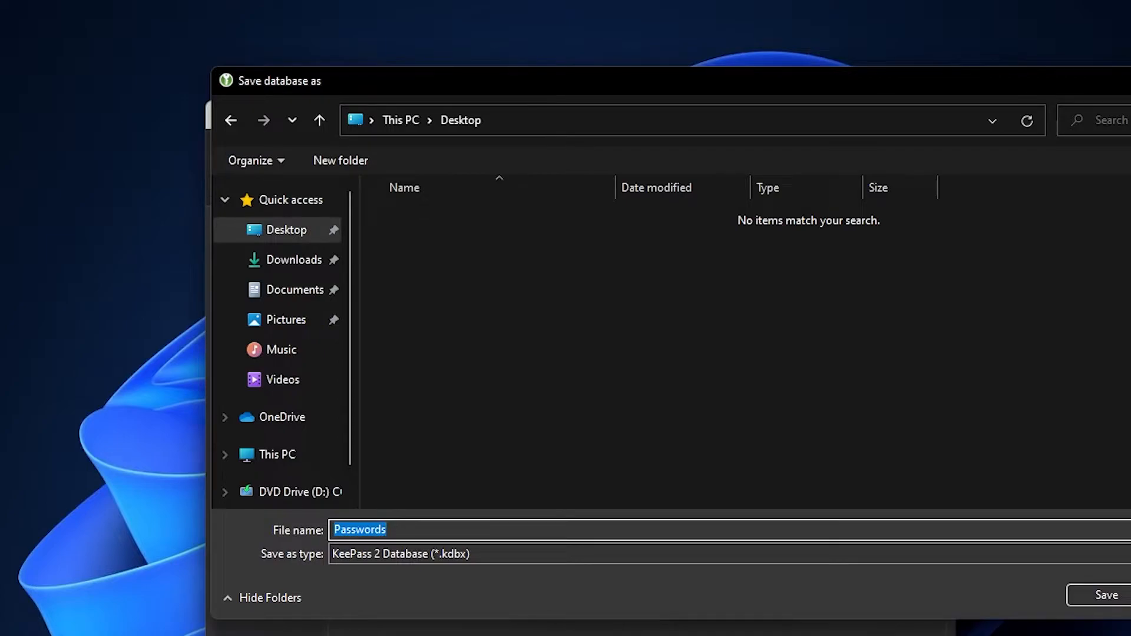
{"action": "left_click", "coordinate": [468, 523]}
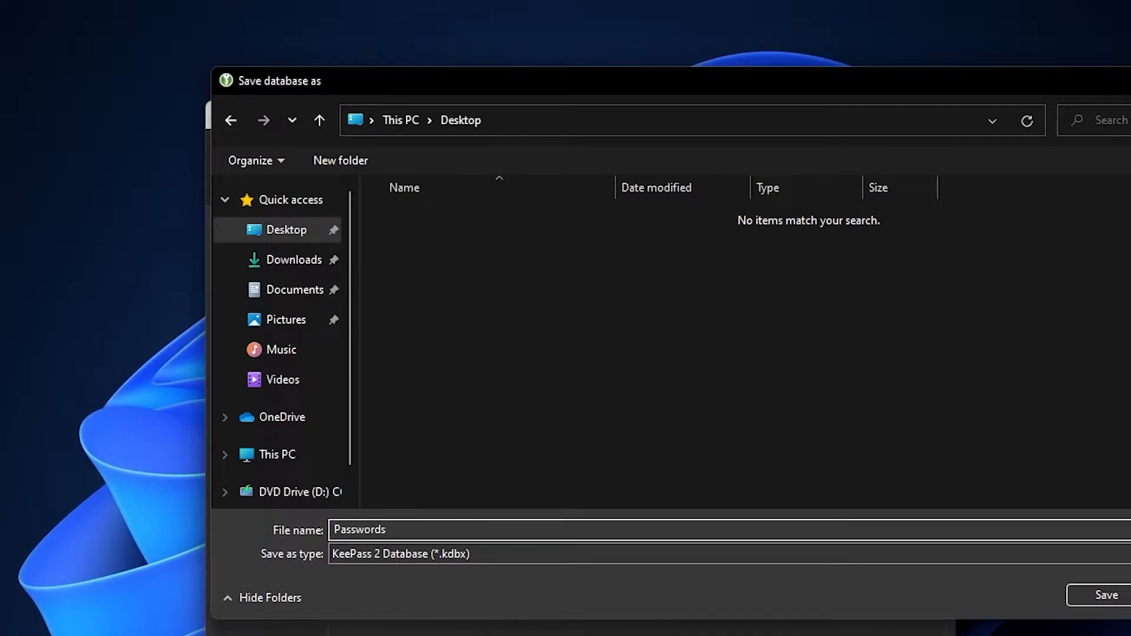
{"action": "key", "text": "ctrl+a"}
{"action": "type", "text": "Not"}
{"action": "key", "text": "Return"}
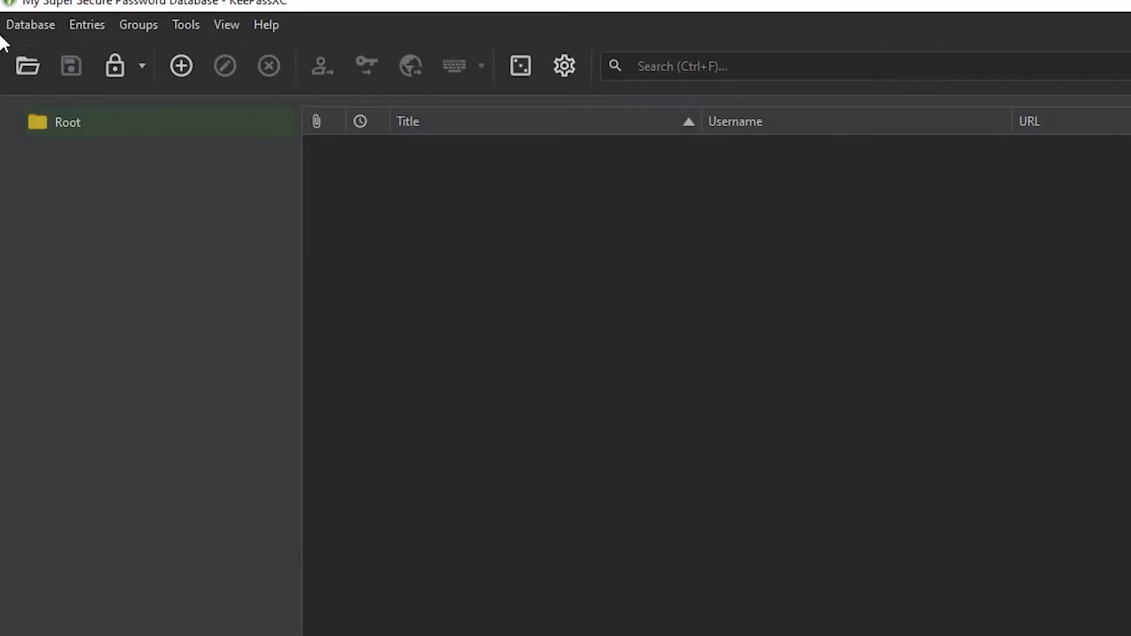
Start a new group under Root from the group context menu's New Group option.
{"action": "left_click", "coordinate": [48, 25]}
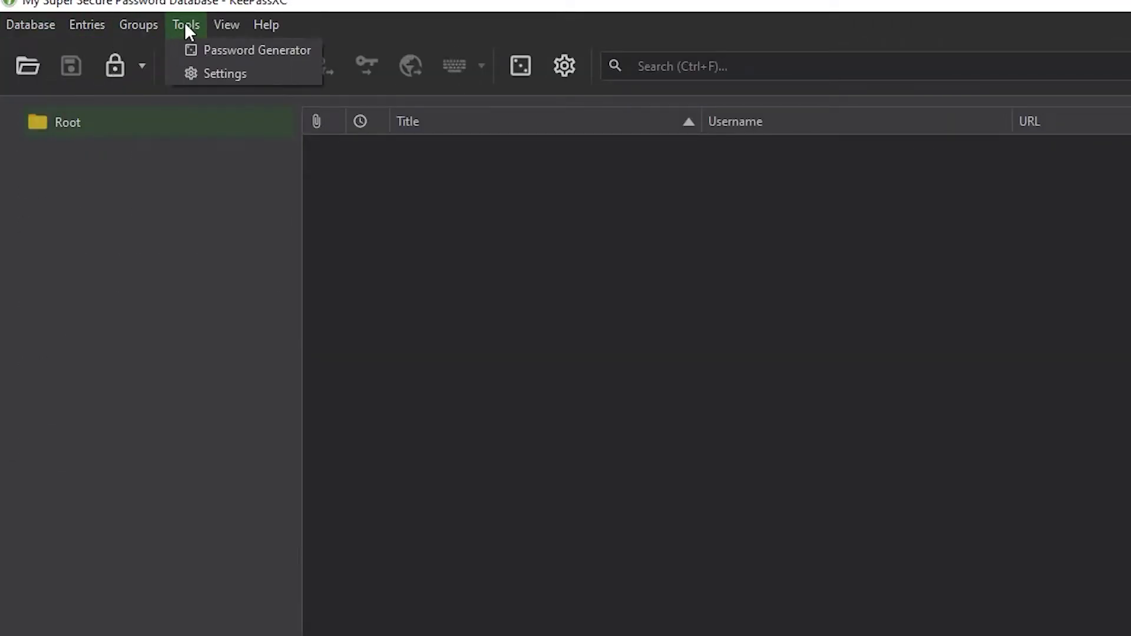
{"action": "left_click", "coordinate": [822, 268]}
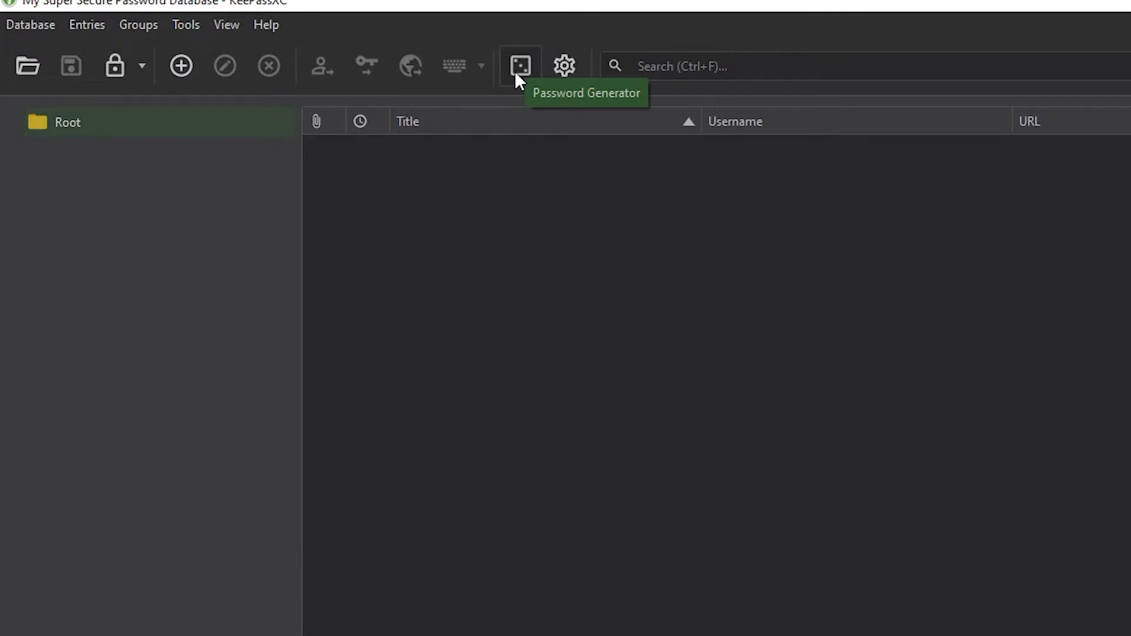
{"action": "left_click", "coordinate": [182, 362]}
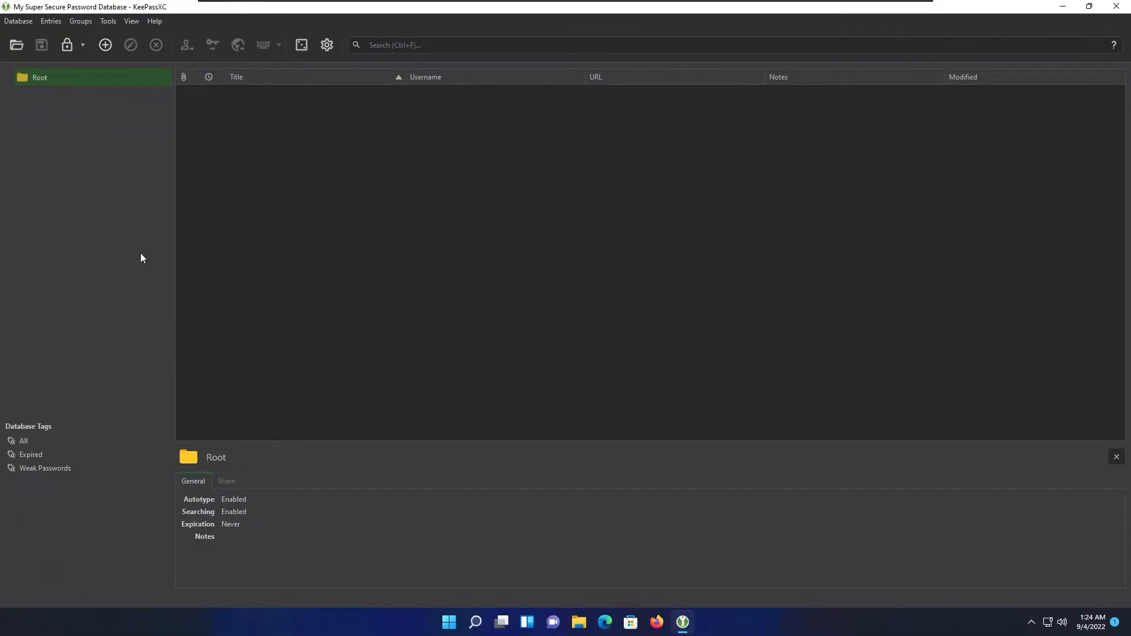
{"action": "right_click", "coordinate": [234, 423]}
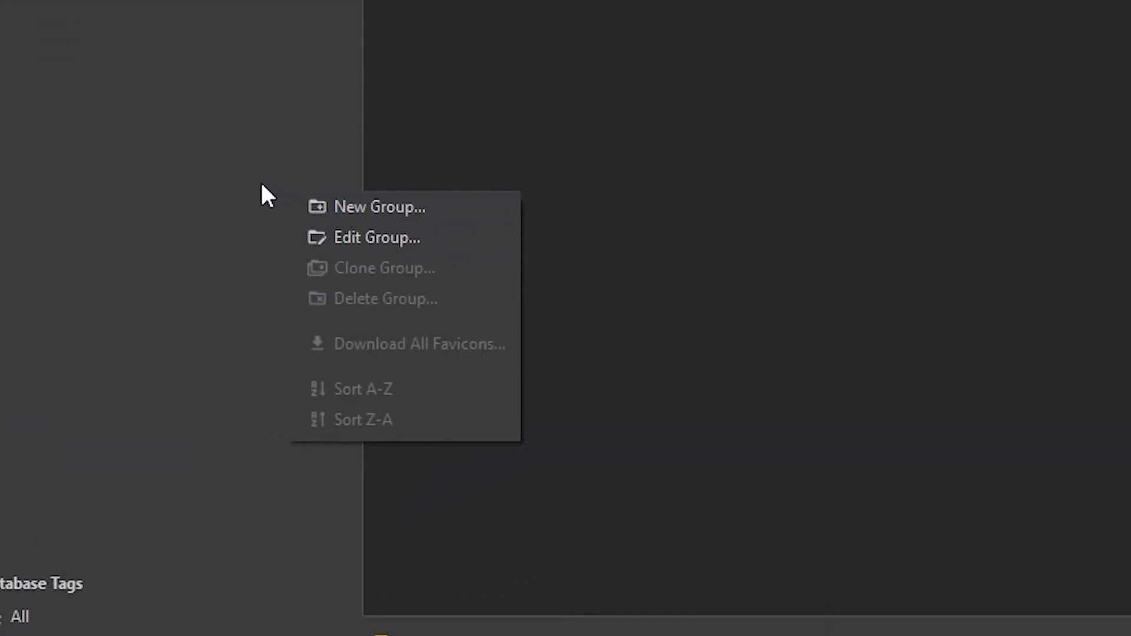
{"action": "right_click", "coordinate": [142, 26]}
{"action": "left_click", "coordinate": [250, 44]}
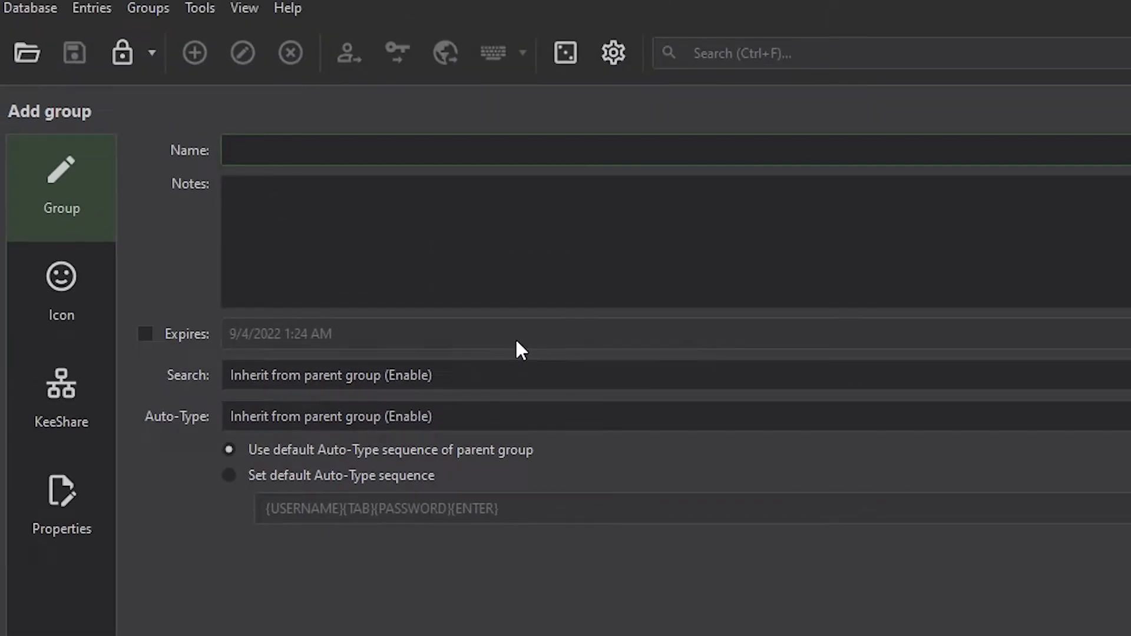
Name the group 'My Mail Accounts' and paste 'Passwords of my email accounts' into its notes.
{"action": "type", "text": "My Mail Accounts"}
{"action": "key", "text": "Tab"}
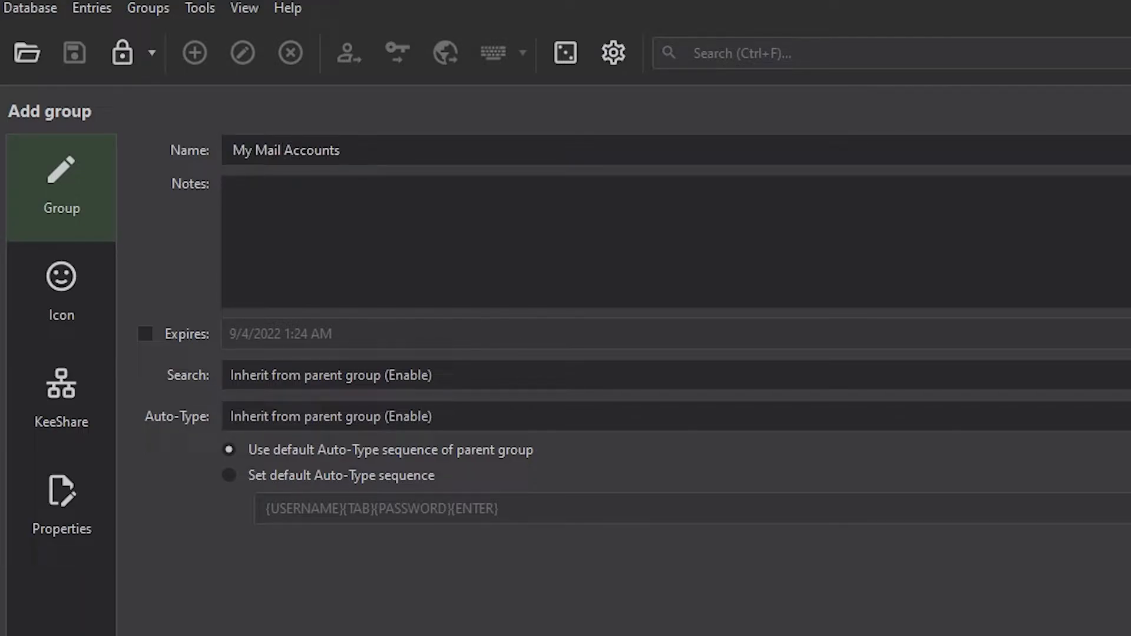
{"action": "key", "text": "ctrl+v"}
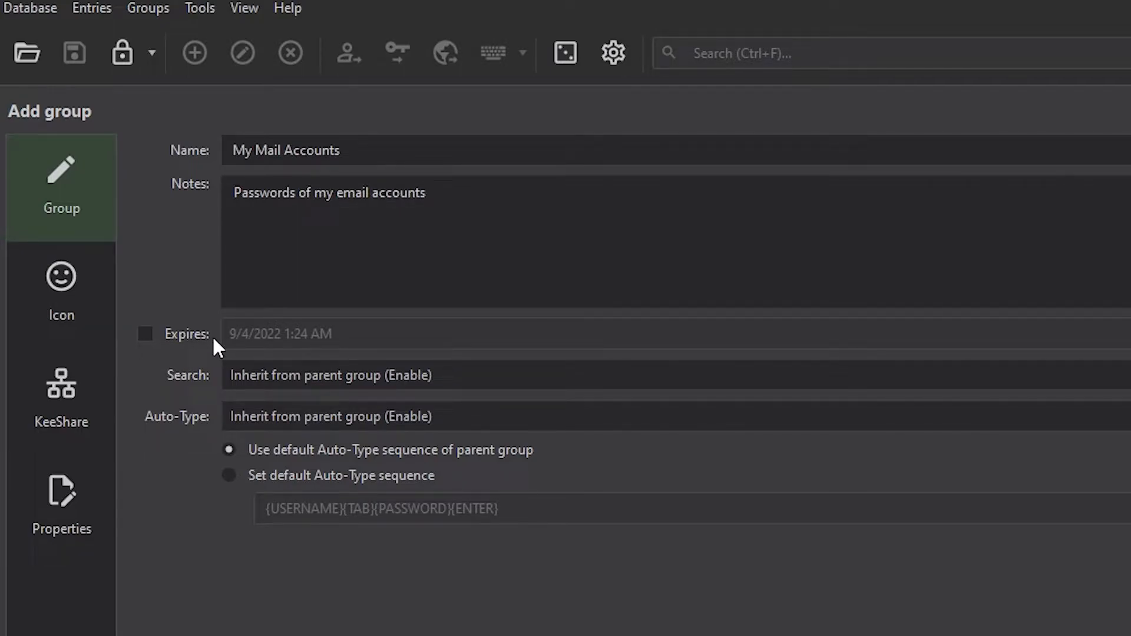
Leave the group without an expiry date and keep the inherited Auto-Type sequence.
{"action": "left_click", "coordinate": [145, 336]}
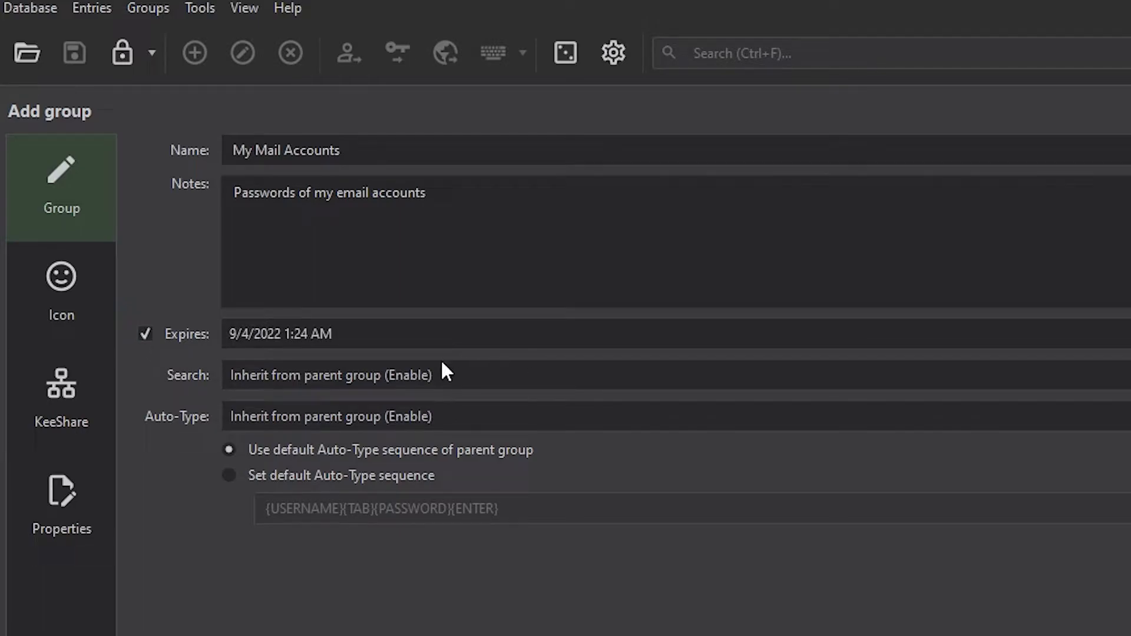
{"action": "left_click", "coordinate": [1129, 334]}
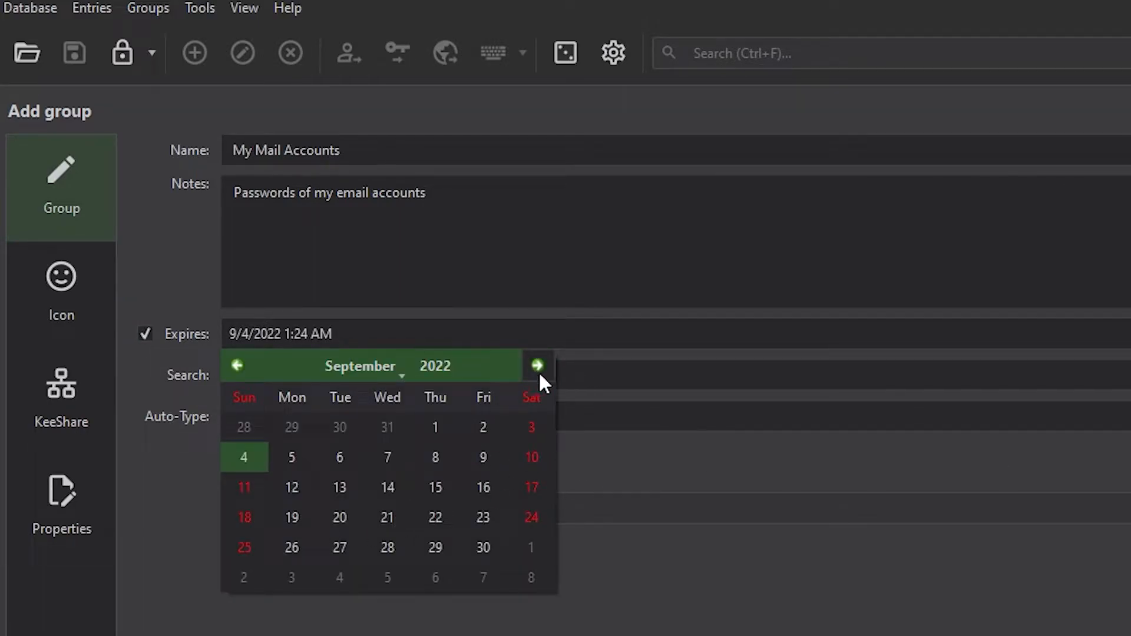
{"action": "left_click", "coordinate": [570, 589]}
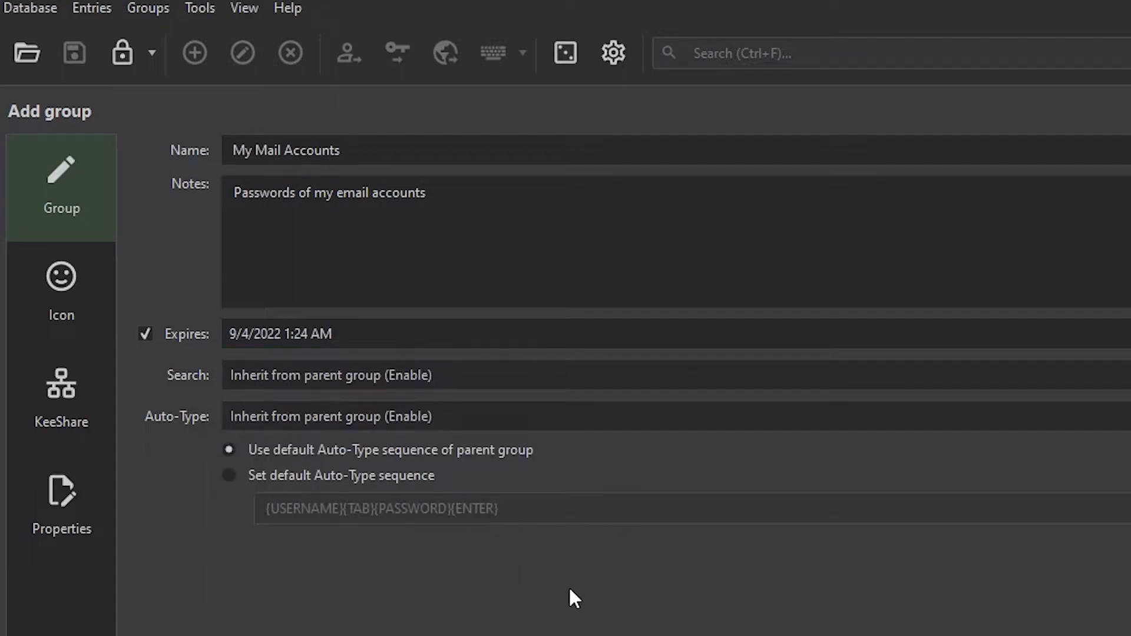
{"action": "left_click", "coordinate": [144, 334]}
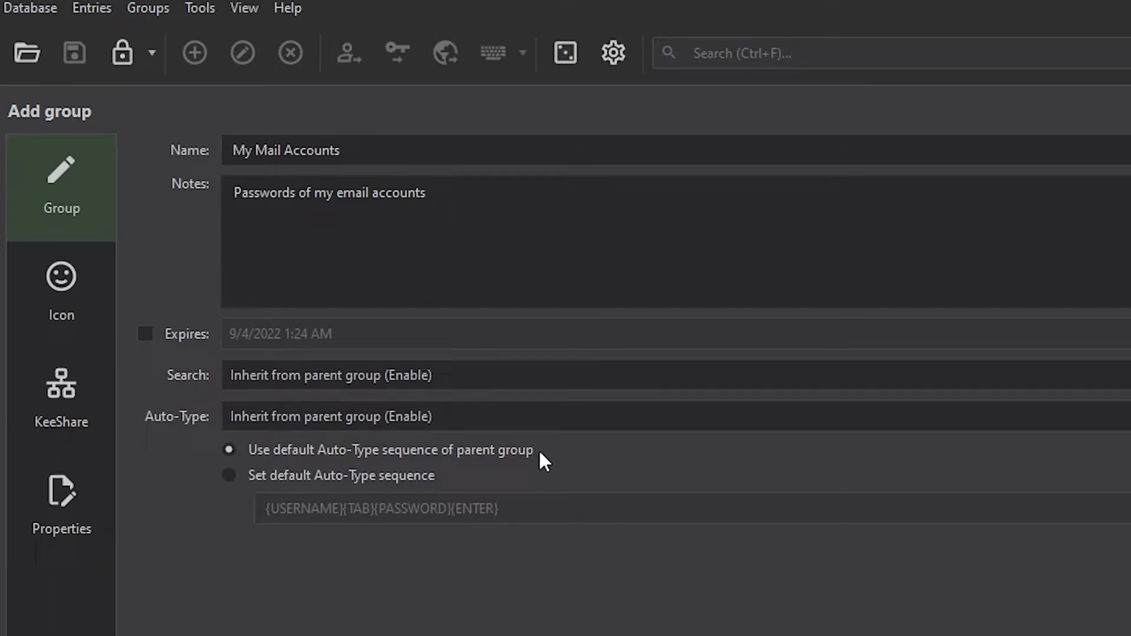
{"action": "left_click", "coordinate": [318, 477]}
{"action": "left_click_drag", "start_coordinate": [563, 516], "coordinate": [311, 479]}
{"action": "left_click", "coordinate": [463, 509]}
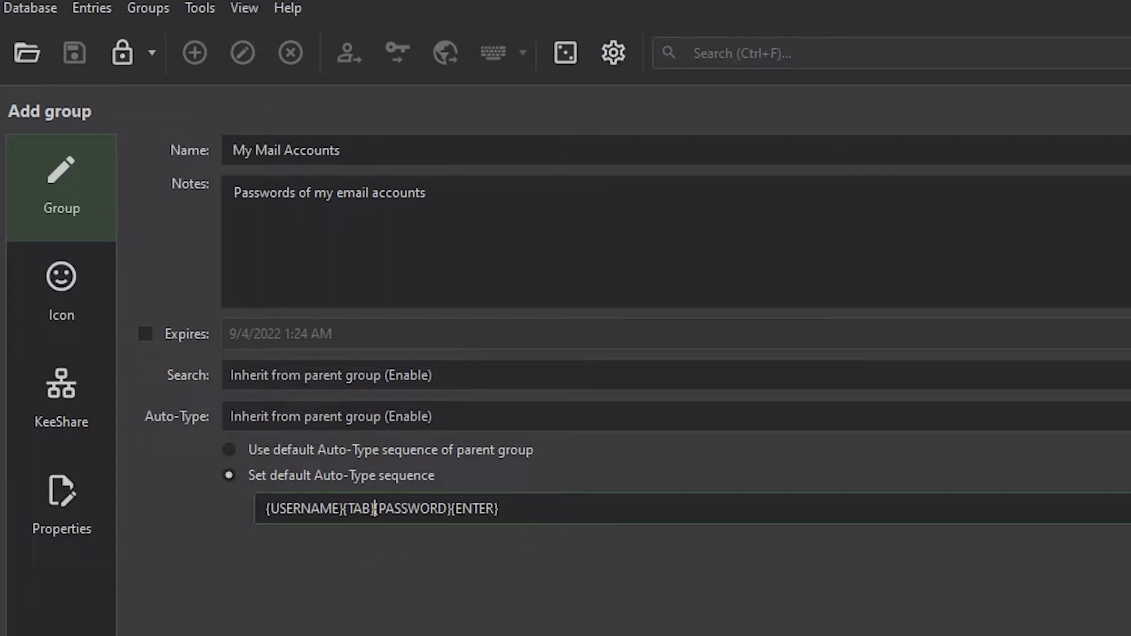
{"action": "left_click", "coordinate": [318, 450]}
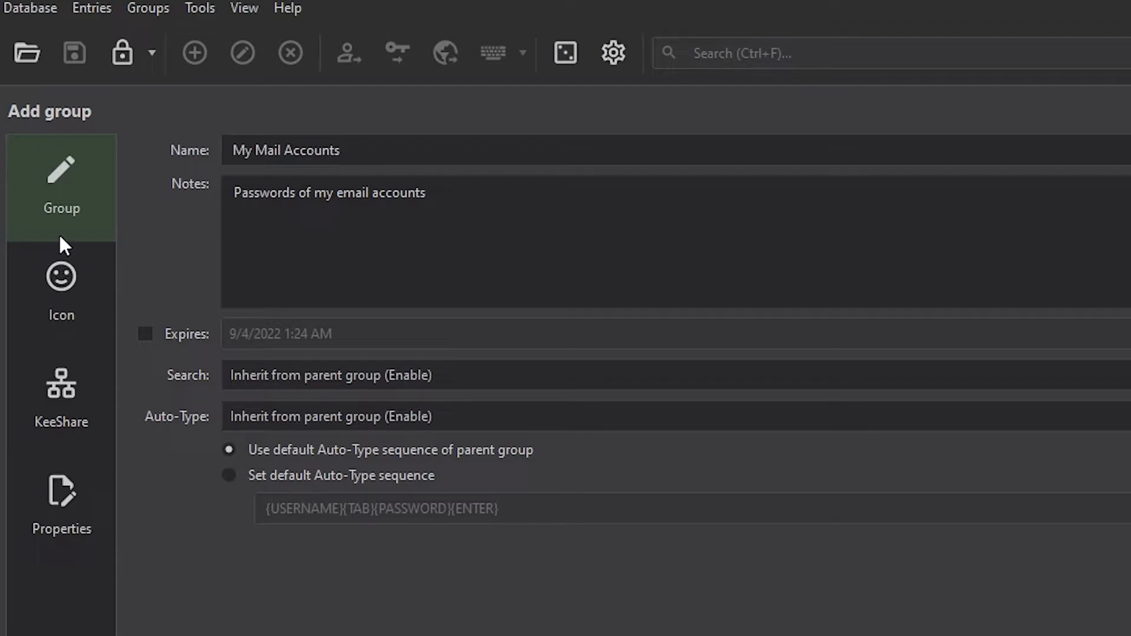
Look over the KeeShare and Properties settings, then give the group the @ mail icon.
{"action": "left_click", "coordinate": [50, 322]}
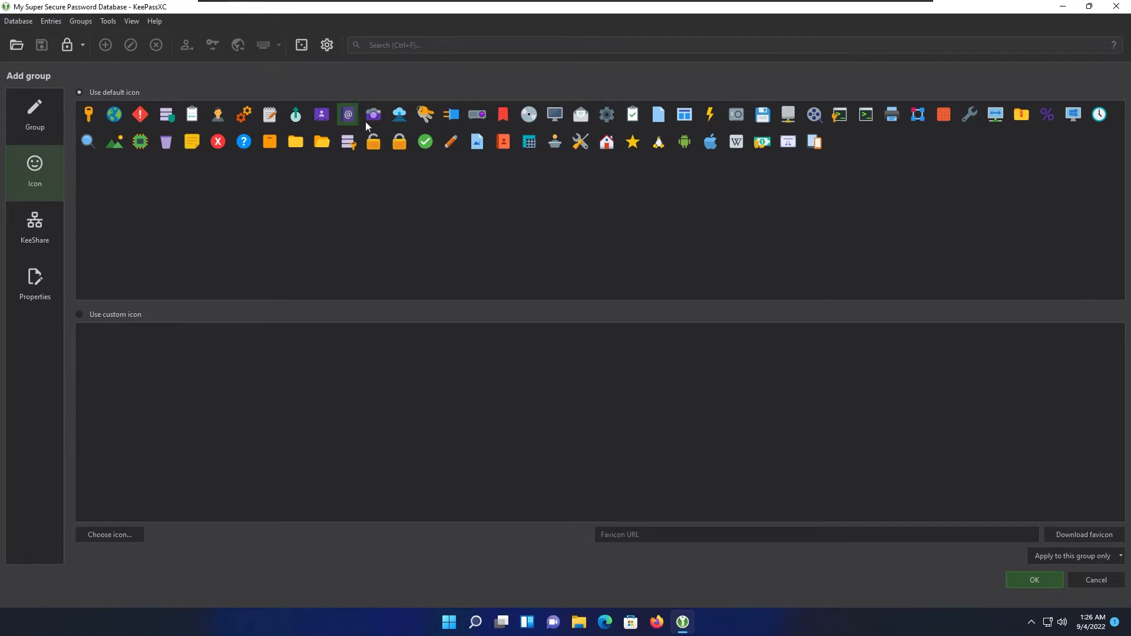
{"action": "left_click", "coordinate": [58, 230]}
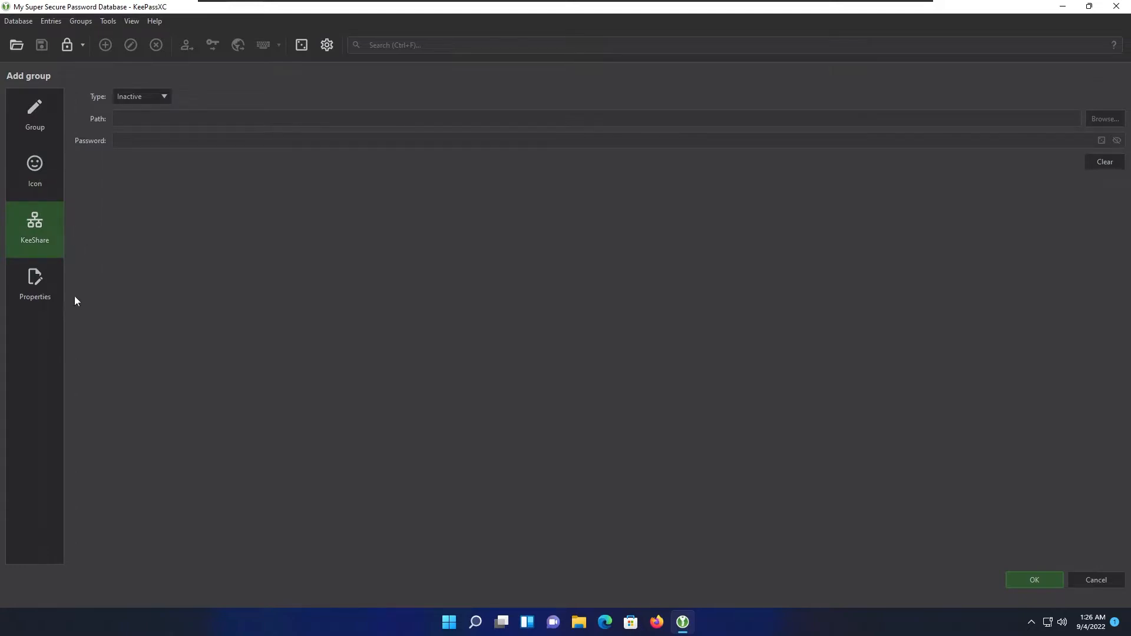
{"action": "left_click", "coordinate": [53, 274]}
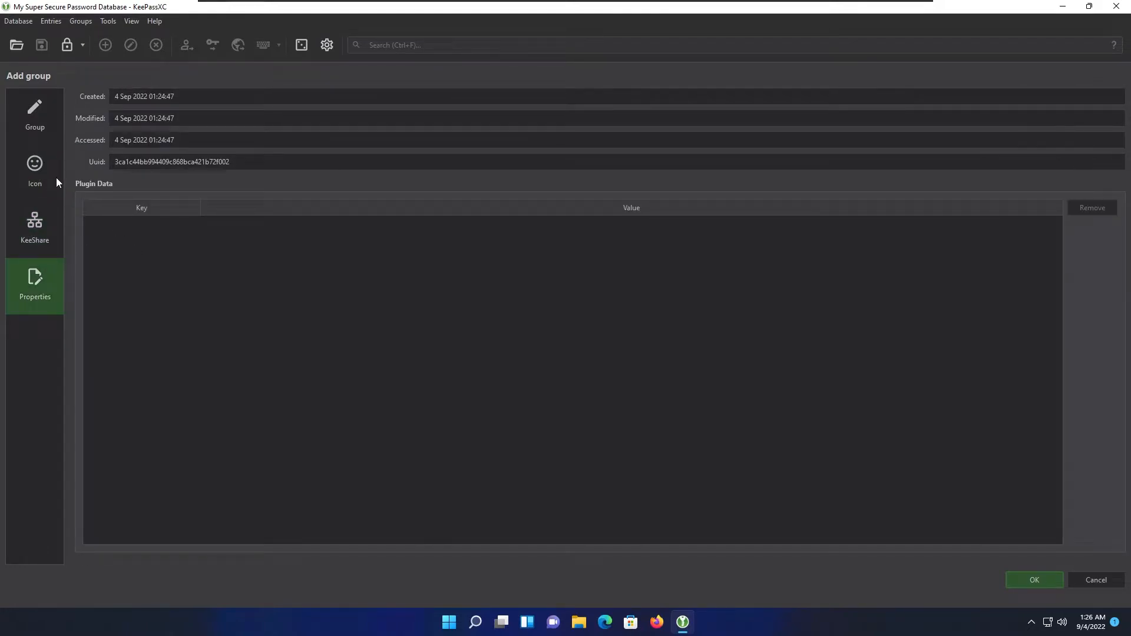
{"action": "left_click", "coordinate": [53, 238]}
{"action": "left_click", "coordinate": [53, 172]}
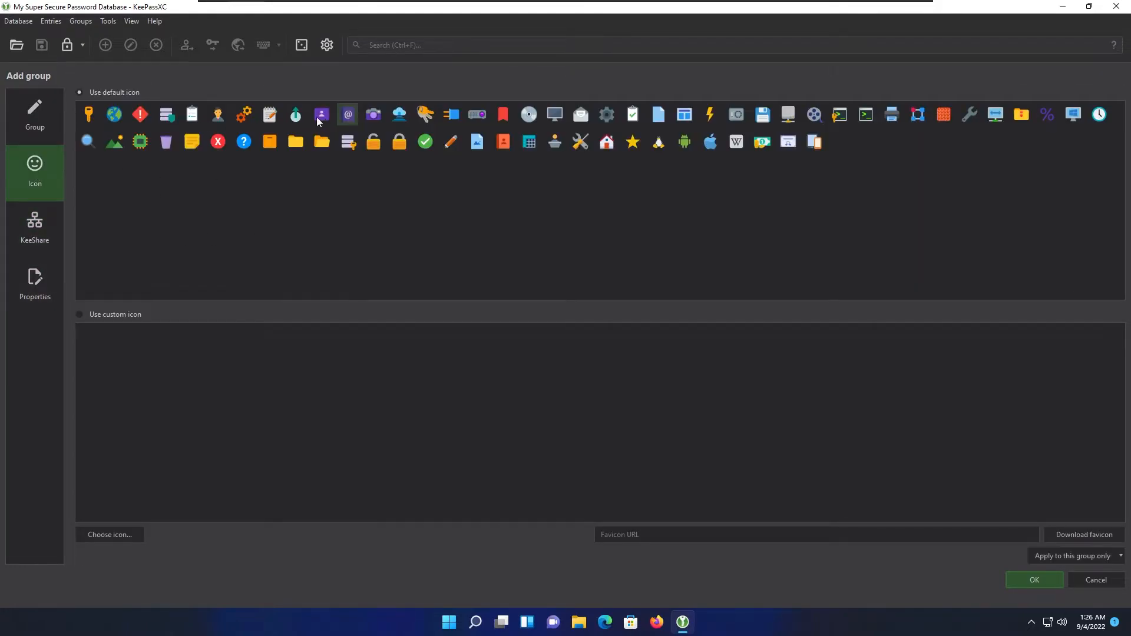
{"action": "left_click", "coordinate": [353, 115]}
Confirm creation of the My Mail Accounts group.
{"action": "left_click", "coordinate": [1048, 580]}
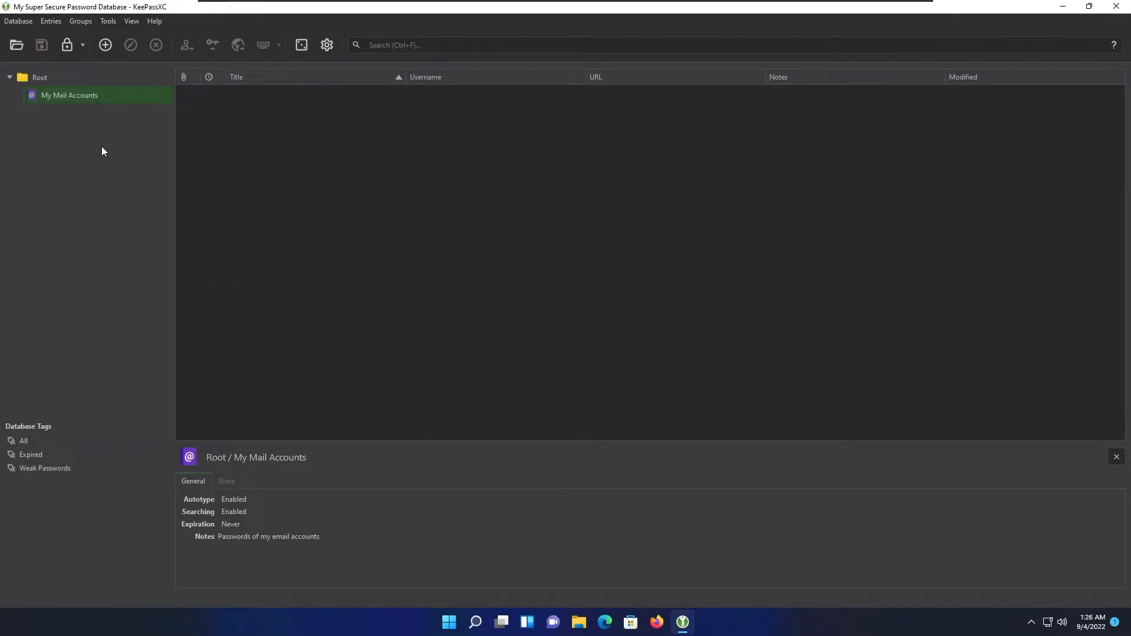
{"action": "right_click", "coordinate": [125, 146]}
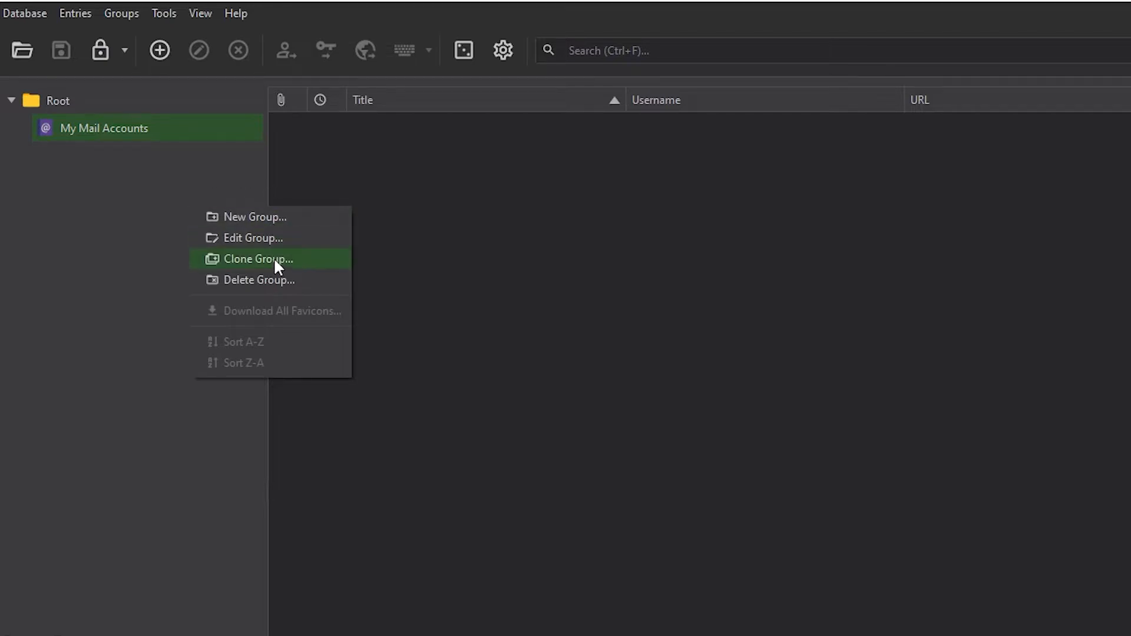
{"action": "left_click", "coordinate": [121, 230]}
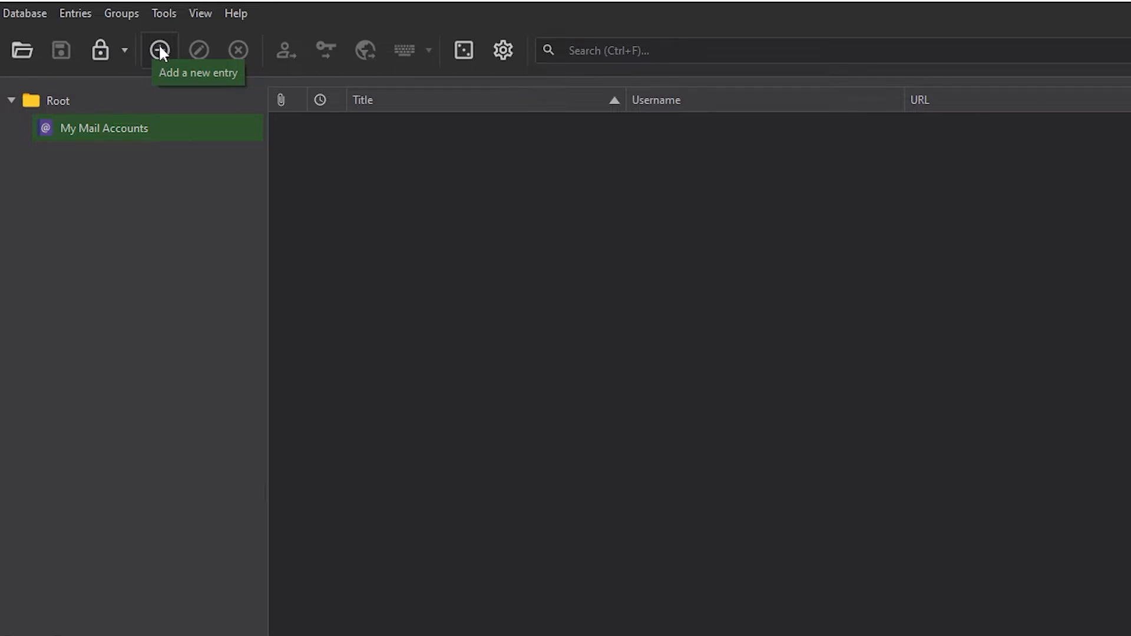
Start a new entry titled 'Gmail Account', fill in its username, and move to Password.
{"action": "left_click", "coordinate": [160, 53]}
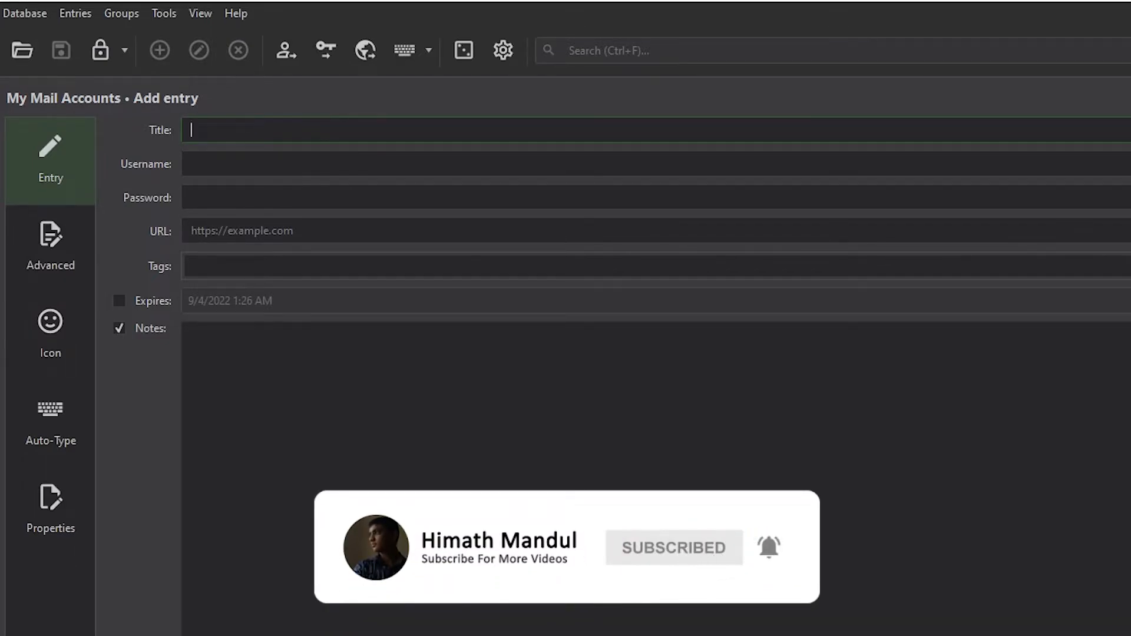
{"action": "type", "text": "Gmail Account"}
{"action": "key", "text": "Tab"}
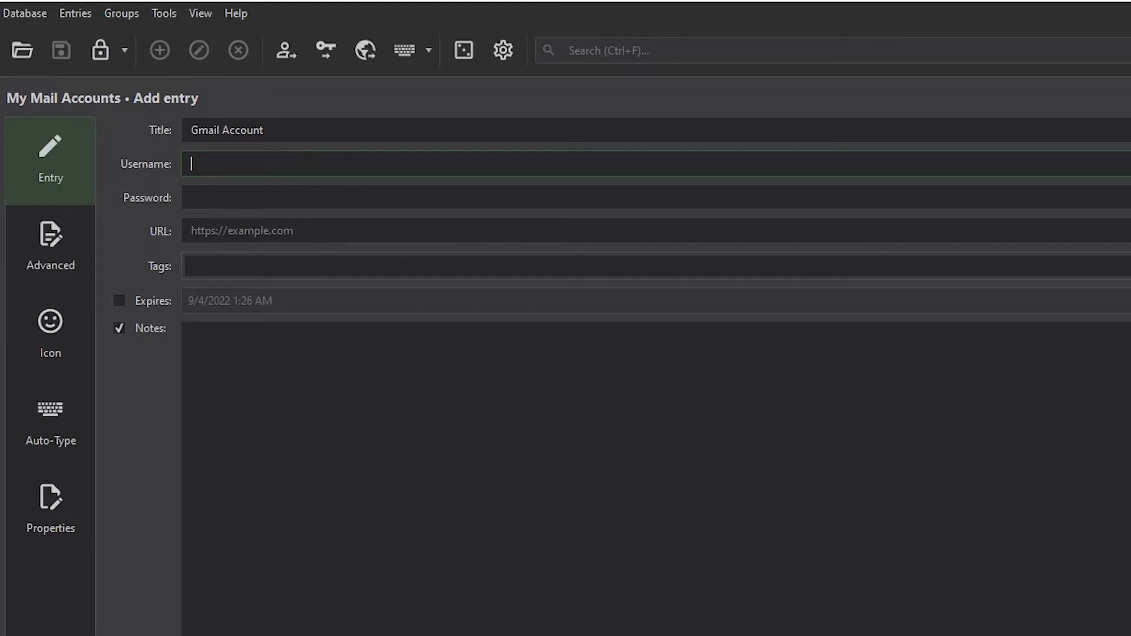
{"action": "type", "text": "test"}
{"action": "key", "text": "Tab"}
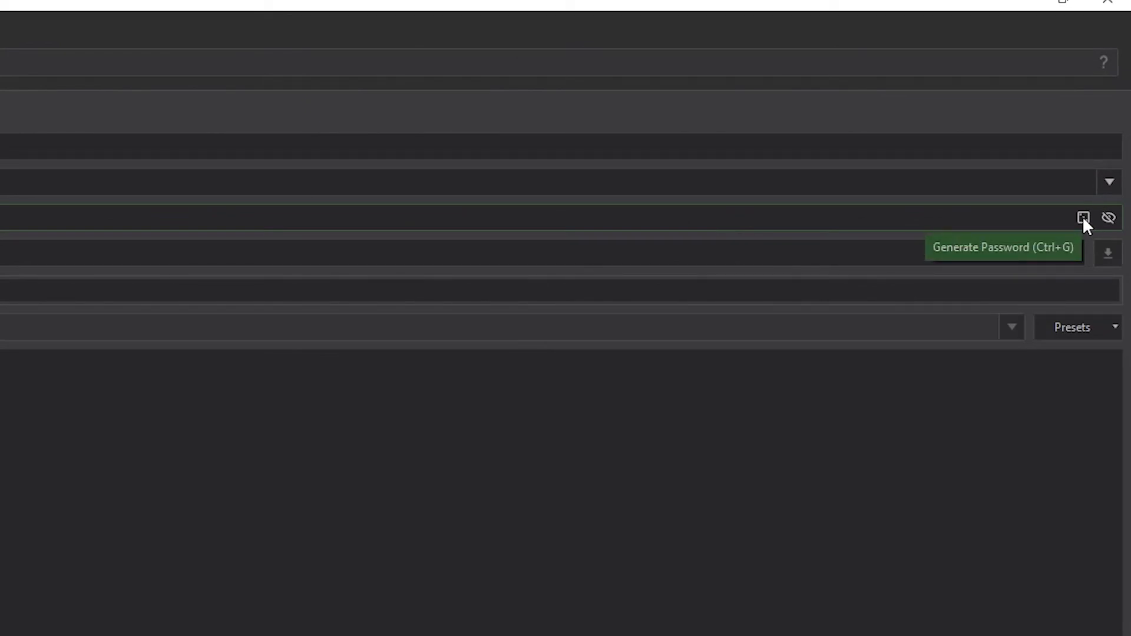
Open the password generator, show the password as plain text, and lengthen it to 58 characters.
{"action": "left_click", "coordinate": [1083, 218]}
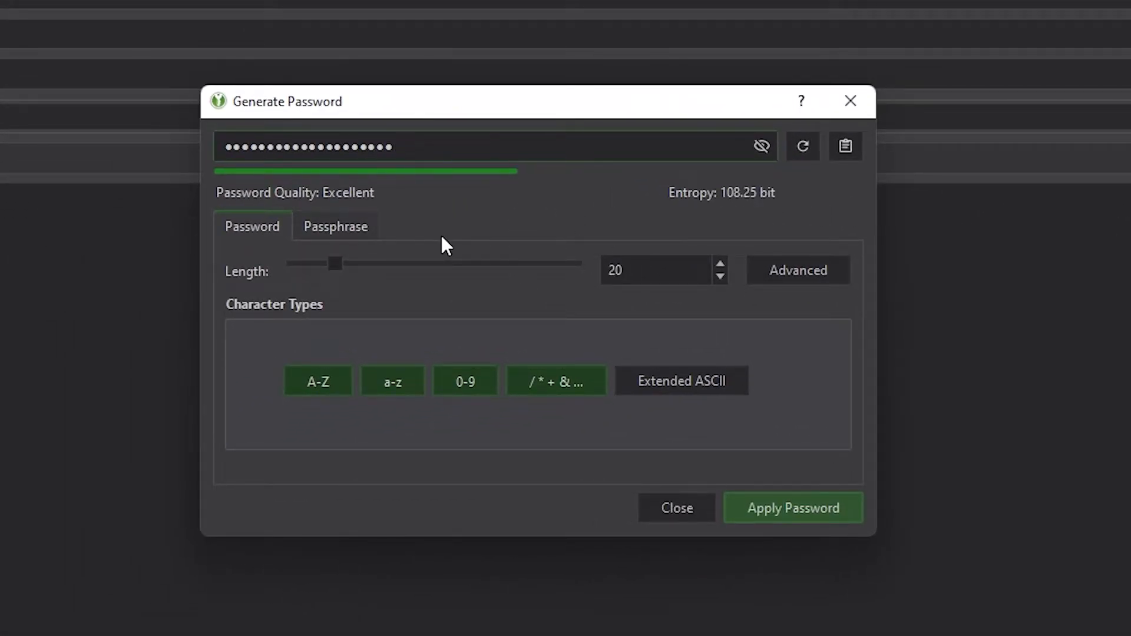
{"action": "left_click", "coordinate": [766, 147]}
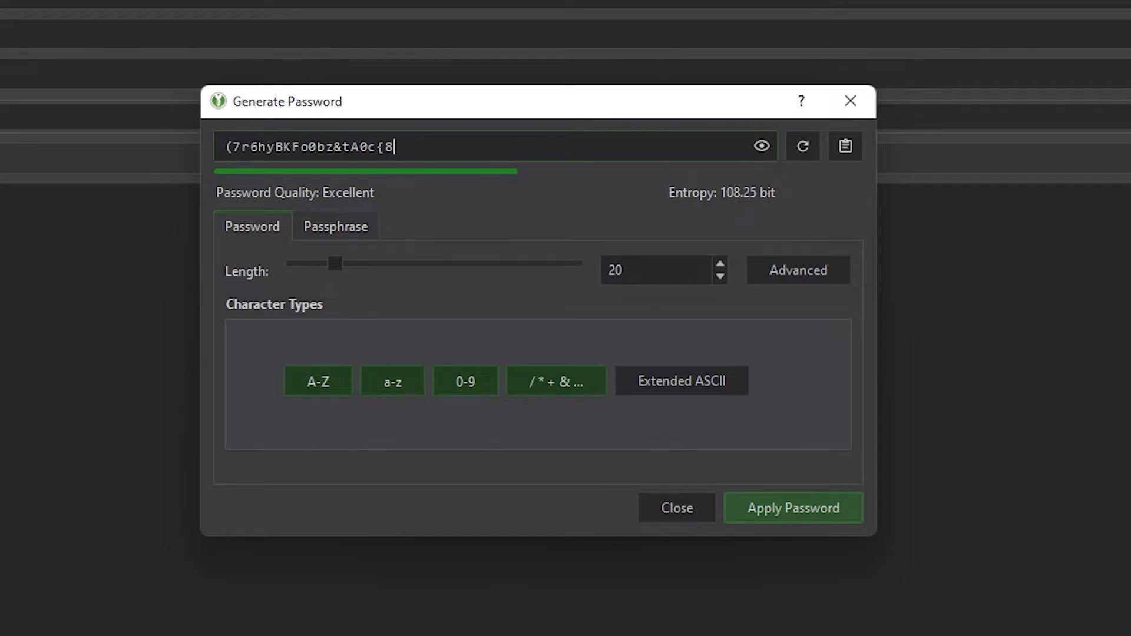
{"action": "left_click_drag", "start_coordinate": [420, 148], "coordinate": [83, 188]}
{"action": "left_click", "coordinate": [430, 148]}
{"action": "left_click_drag", "start_coordinate": [337, 259], "coordinate": [425, 273]}
Re-enable A-Z, a-z, 0-9 and symbols, add Extended ASCII, and shorten the password to 11 characters.
{"action": "left_click", "coordinate": [584, 382]}
{"action": "left_click", "coordinate": [475, 382]}
{"action": "left_click", "coordinate": [420, 383]}
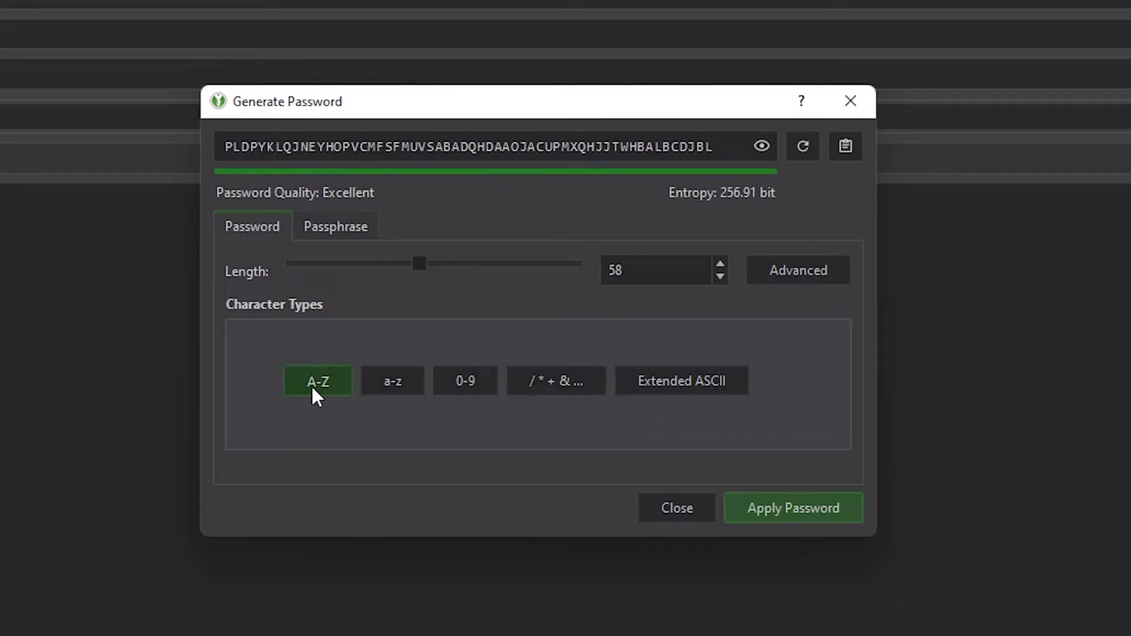
{"action": "left_click", "coordinate": [312, 386]}
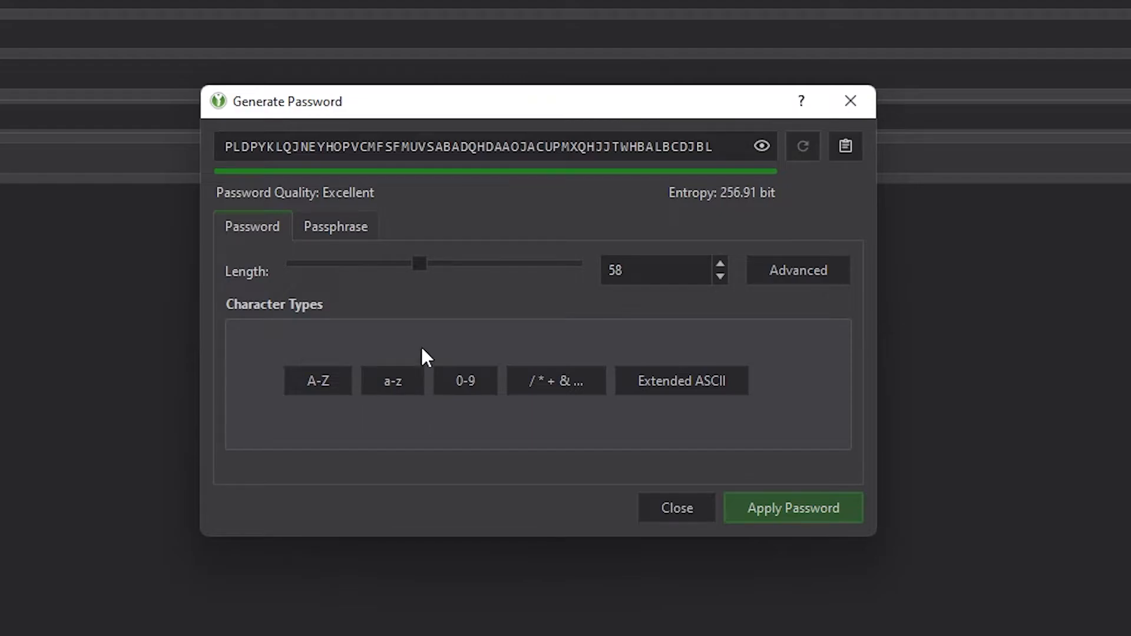
{"action": "left_click", "coordinate": [397, 390]}
{"action": "left_click", "coordinate": [471, 388]}
{"action": "left_click", "coordinate": [334, 387]}
{"action": "left_click", "coordinate": [559, 387]}
{"action": "left_click", "coordinate": [682, 387]}
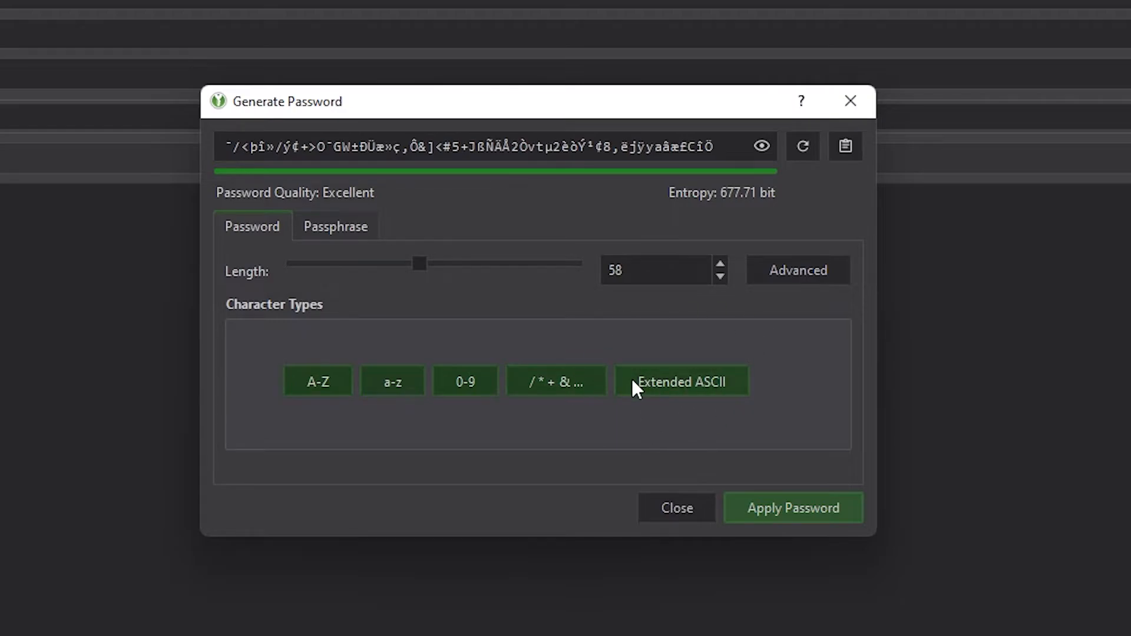
{"action": "left_click_drag", "start_coordinate": [416, 264], "coordinate": [314, 263]}
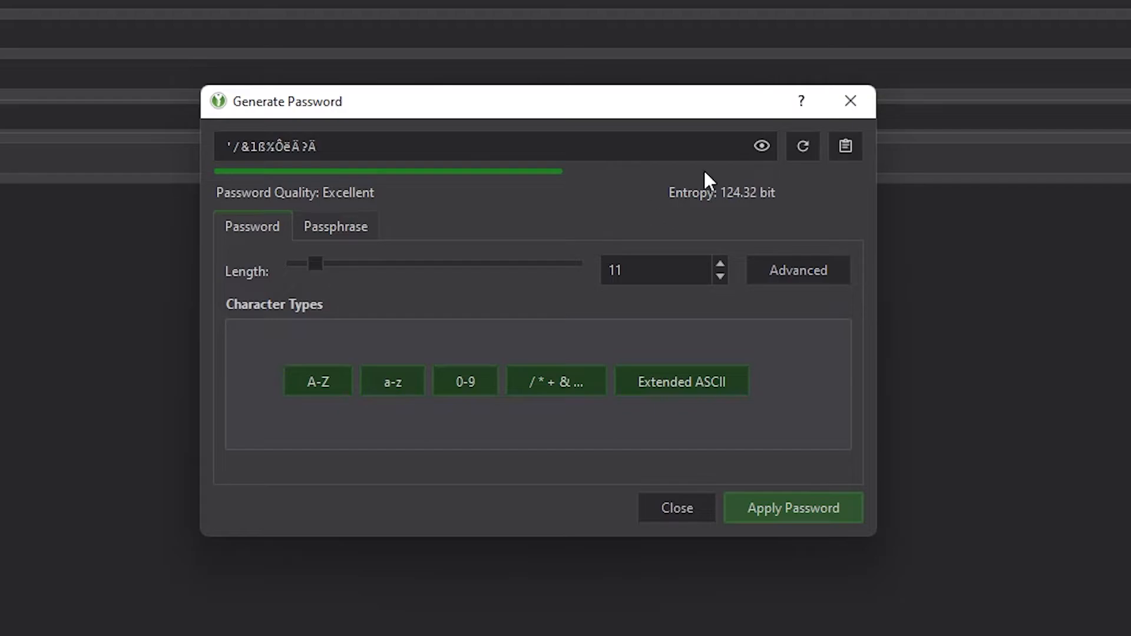
{"action": "left_click_drag", "start_coordinate": [327, 146], "coordinate": [222, 147]}
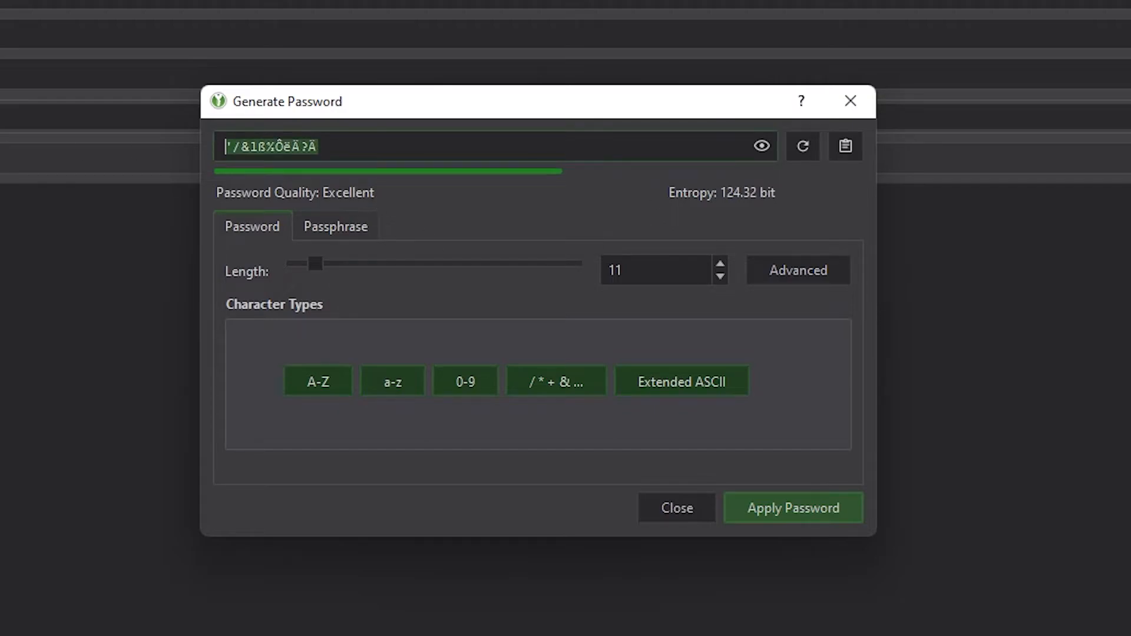
{"action": "left_click", "coordinate": [365, 147]}
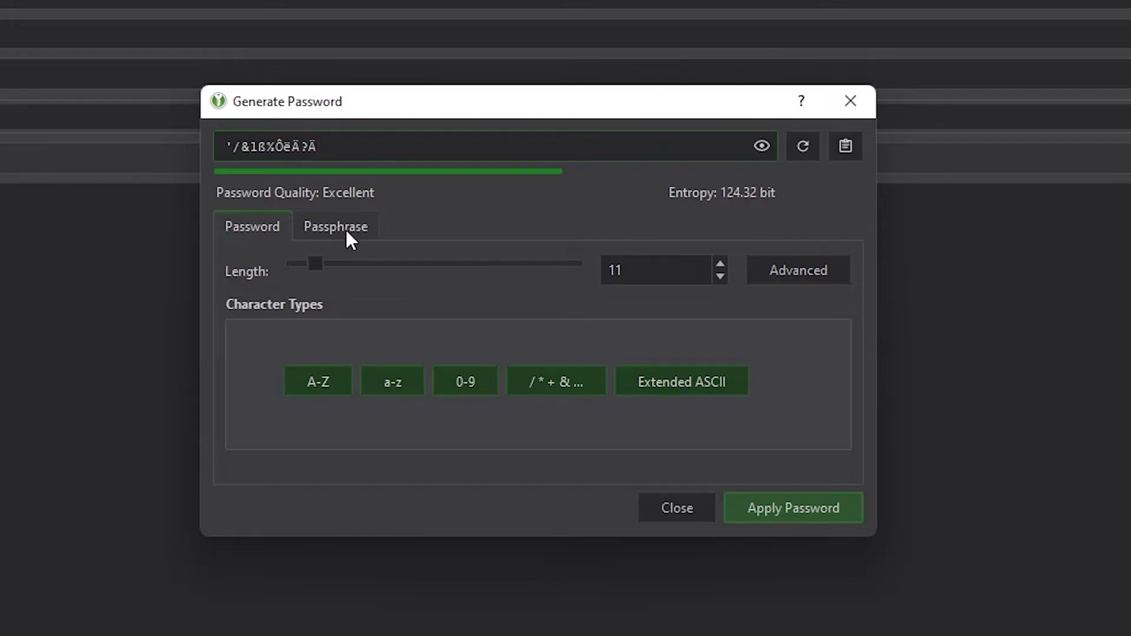
Try a passphrase and raise its word count to 15.
{"action": "left_click", "coordinate": [363, 230]}
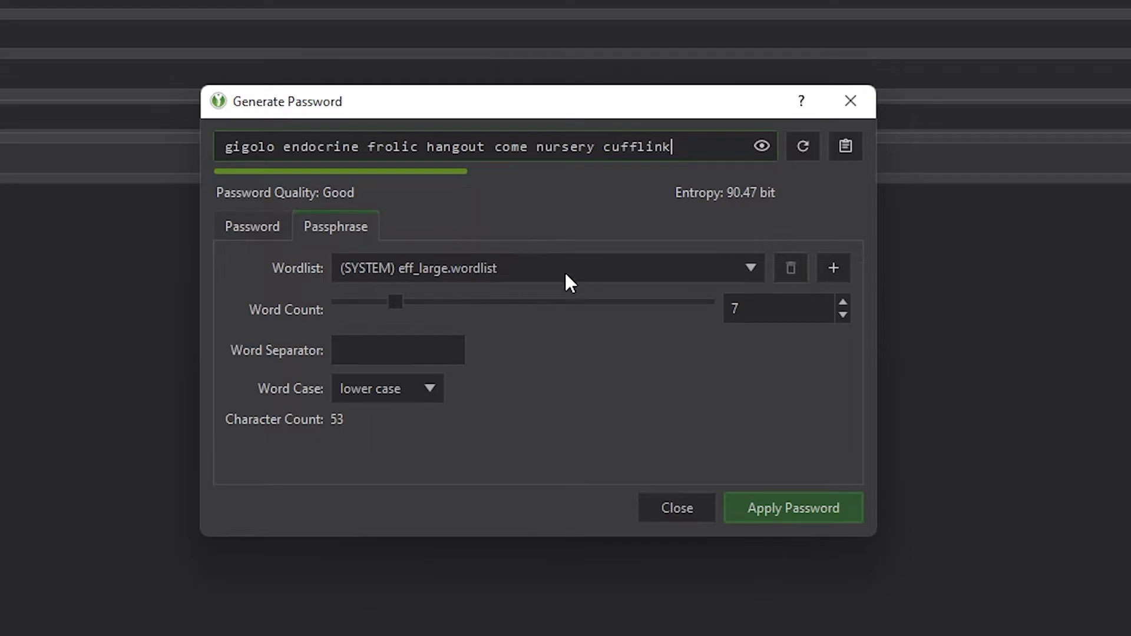
{"action": "key", "text": "shift+Home"}
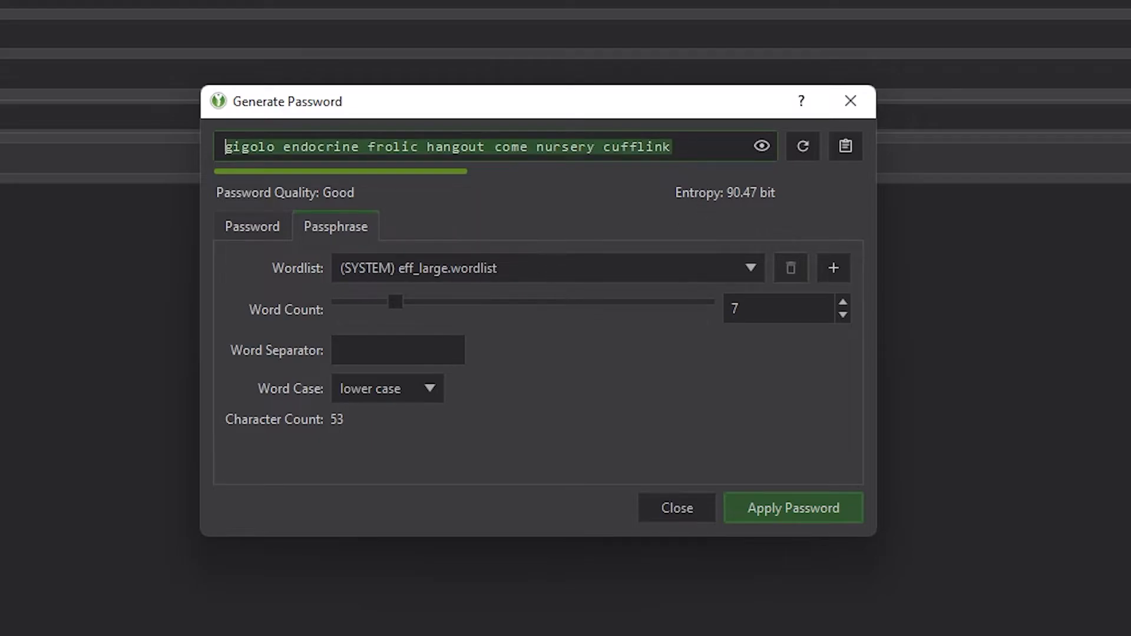
{"action": "left_click", "coordinate": [430, 312]}
{"action": "left_click_drag", "start_coordinate": [396, 301], "coordinate": [472, 318]}
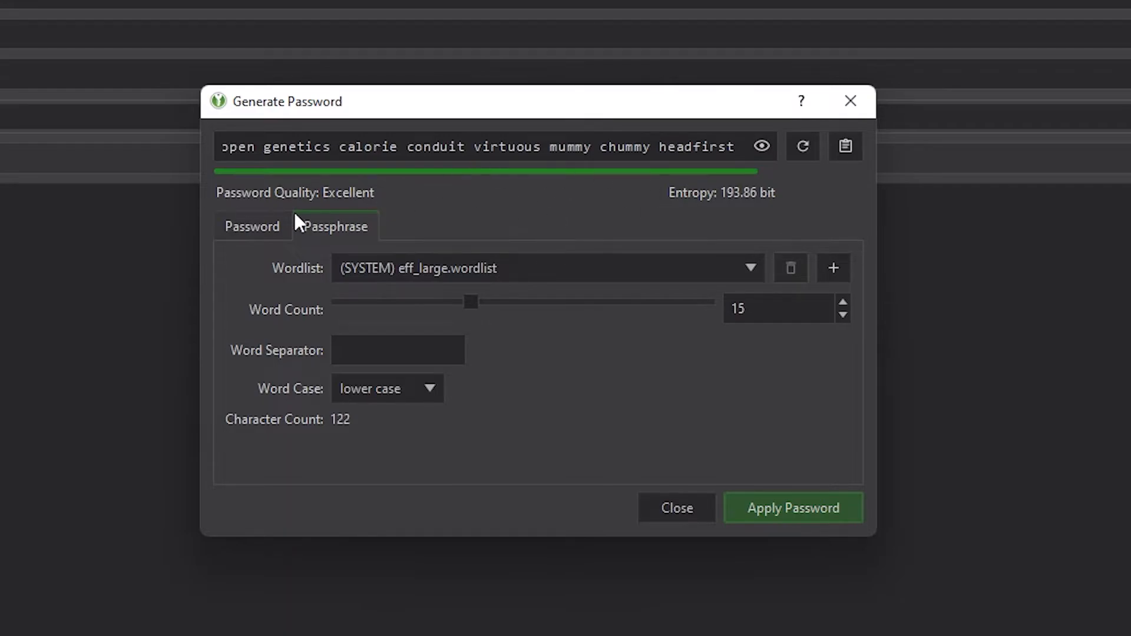
Return to a 12-character password, hide it, and apply it to the Gmail Account entry.
{"action": "left_click", "coordinate": [226, 229]}
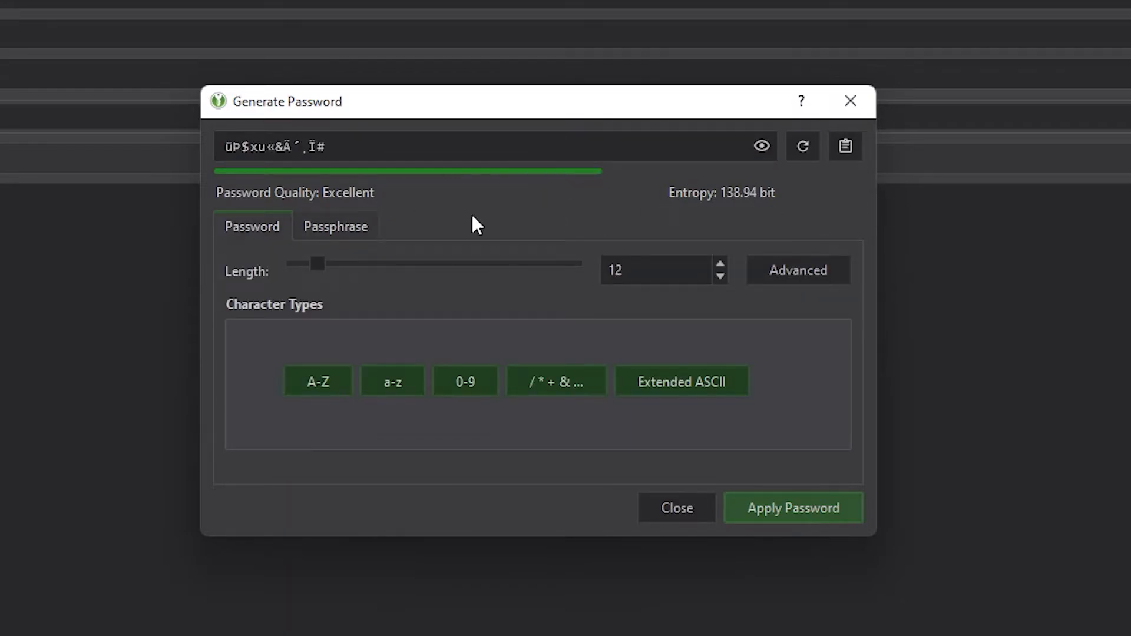
{"action": "left_click_drag", "start_coordinate": [339, 146], "coordinate": [222, 147]}
{"action": "left_click", "coordinate": [762, 147]}
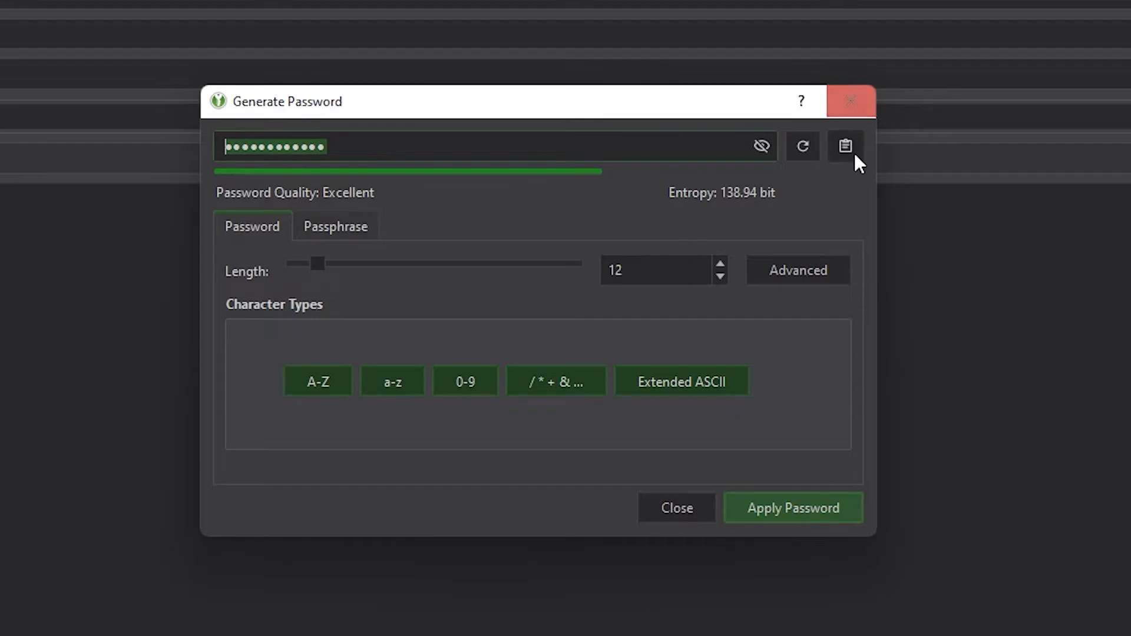
{"action": "left_click", "coordinate": [801, 510]}
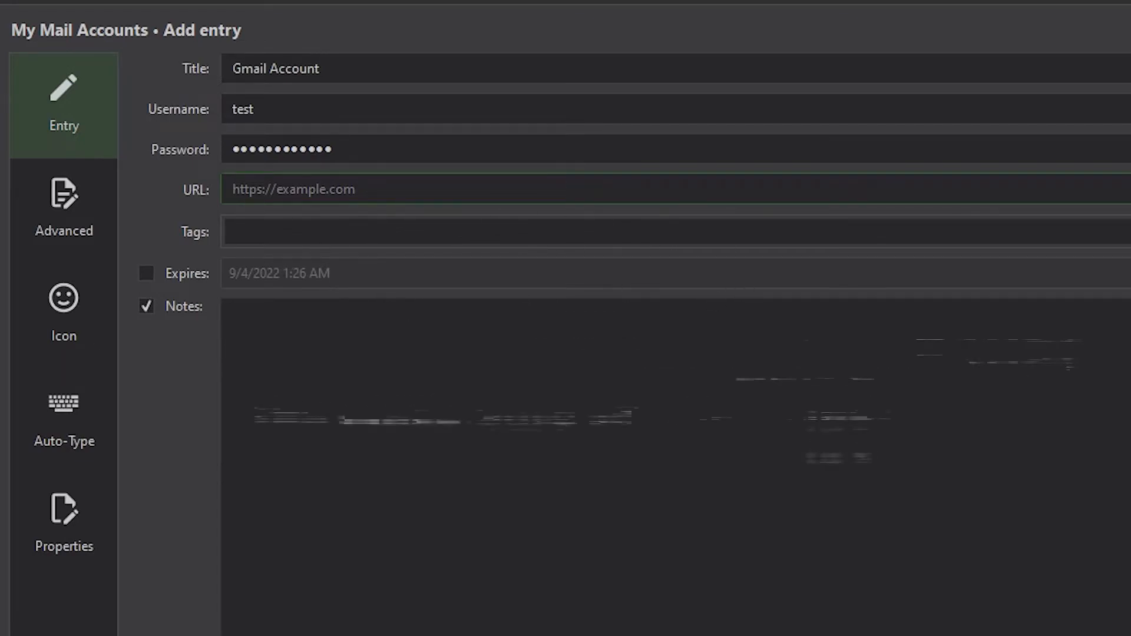
{"action": "key", "text": "ctrl+v"}
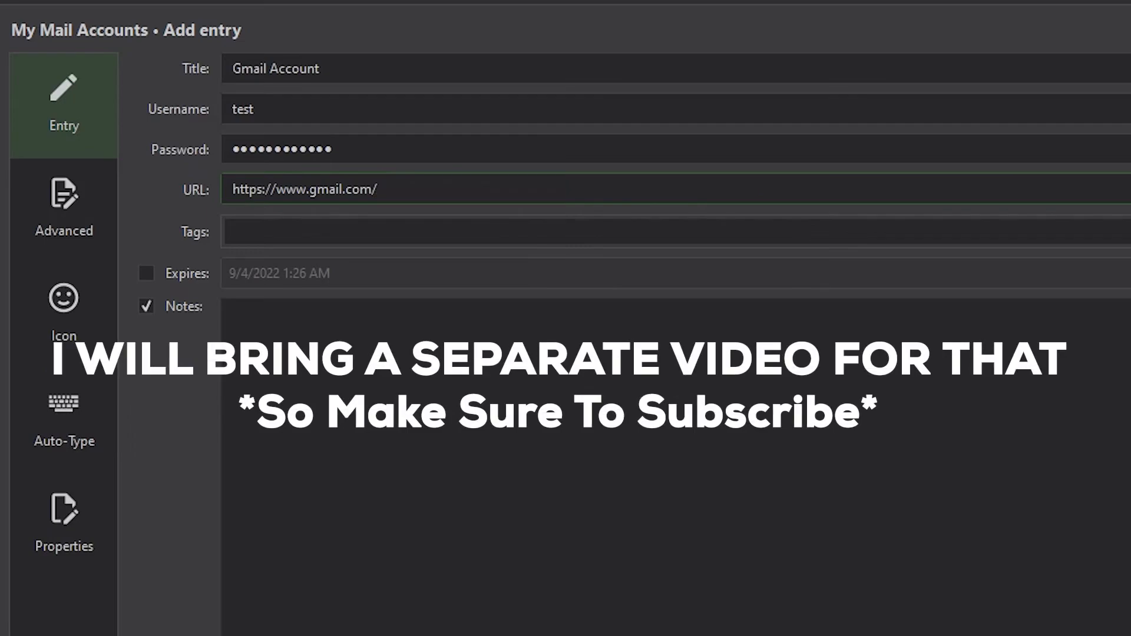
{"action": "left_click_drag", "start_coordinate": [382, 190], "coordinate": [230, 190]}
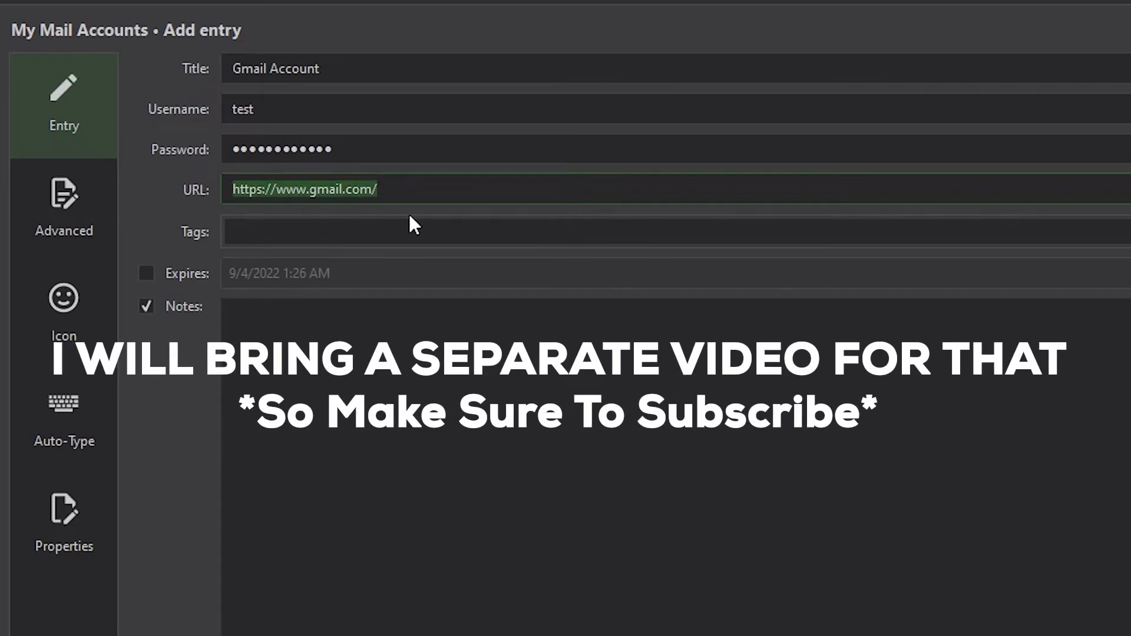
{"action": "left_click", "coordinate": [412, 190]}
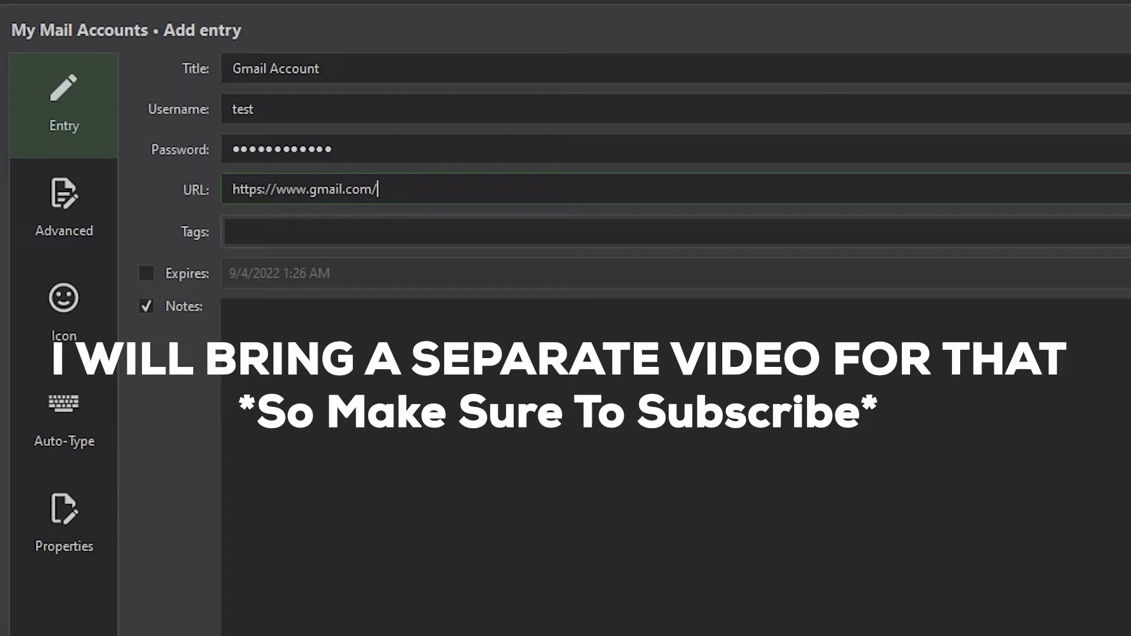
Add the tags gmail, mail and himath to the entry.
{"action": "left_click", "coordinate": [754, 230]}
{"action": "type", "text": "gmail"}
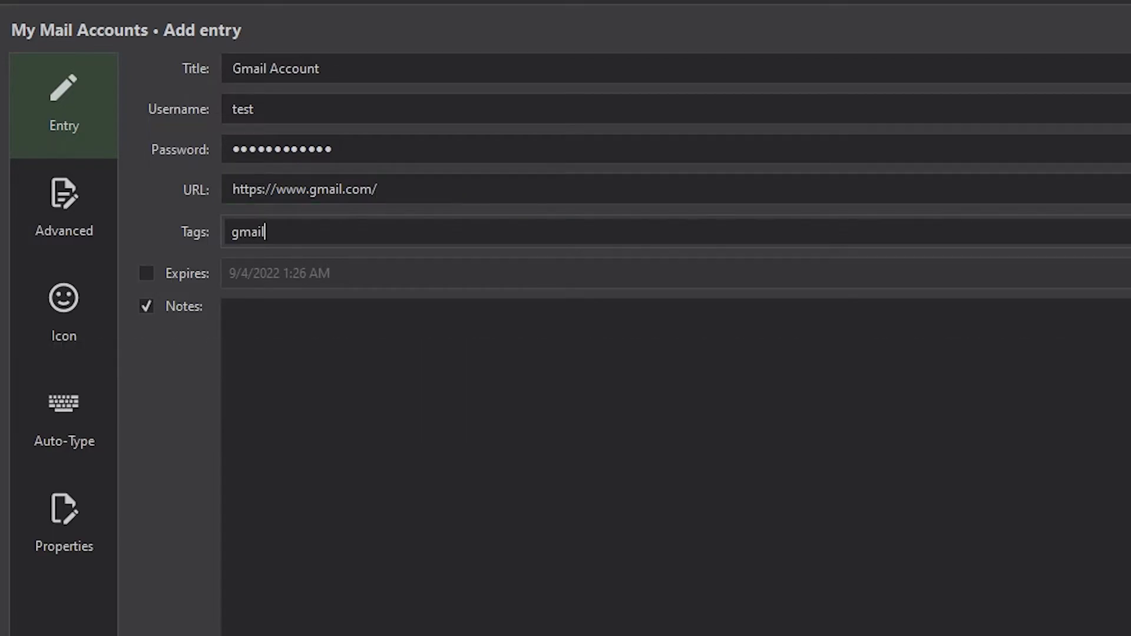
{"action": "key", "text": "Return"}
{"action": "type", "text": "a"}
{"action": "key", "text": "BackSpace"}
{"action": "type", "text": "mail mail"}
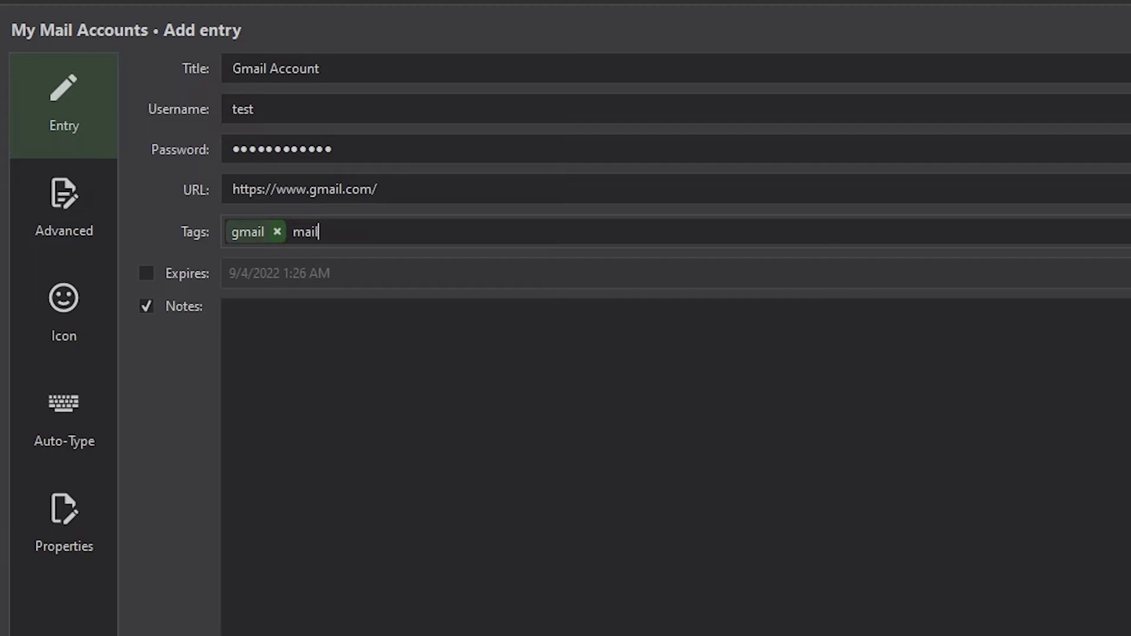
{"action": "key", "text": "Return"}
{"action": "type", "text": "himath"}
{"action": "key", "text": "Return"}
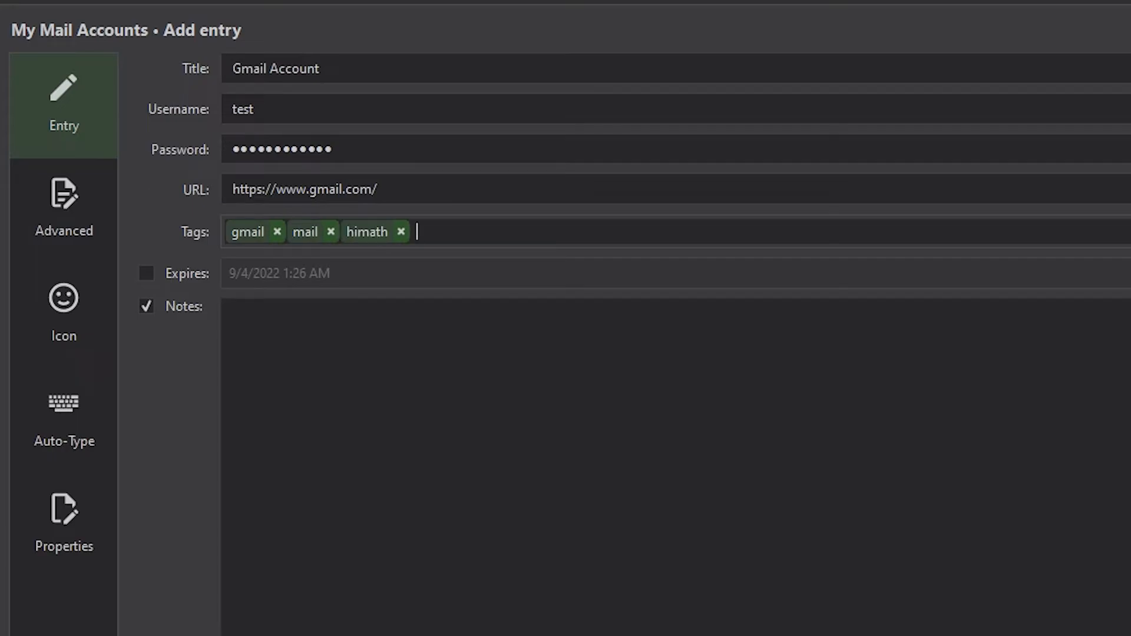
{"action": "key", "text": "Tab"}
Write 'Hello' in the entry's Notes.
{"action": "left_click", "coordinate": [157, 311]}
{"action": "left_click", "coordinate": [181, 312]}
{"action": "type", "text": "Hello"}
{"action": "key", "text": "ctrl+a"}
{"action": "left_click", "coordinate": [146, 306]}
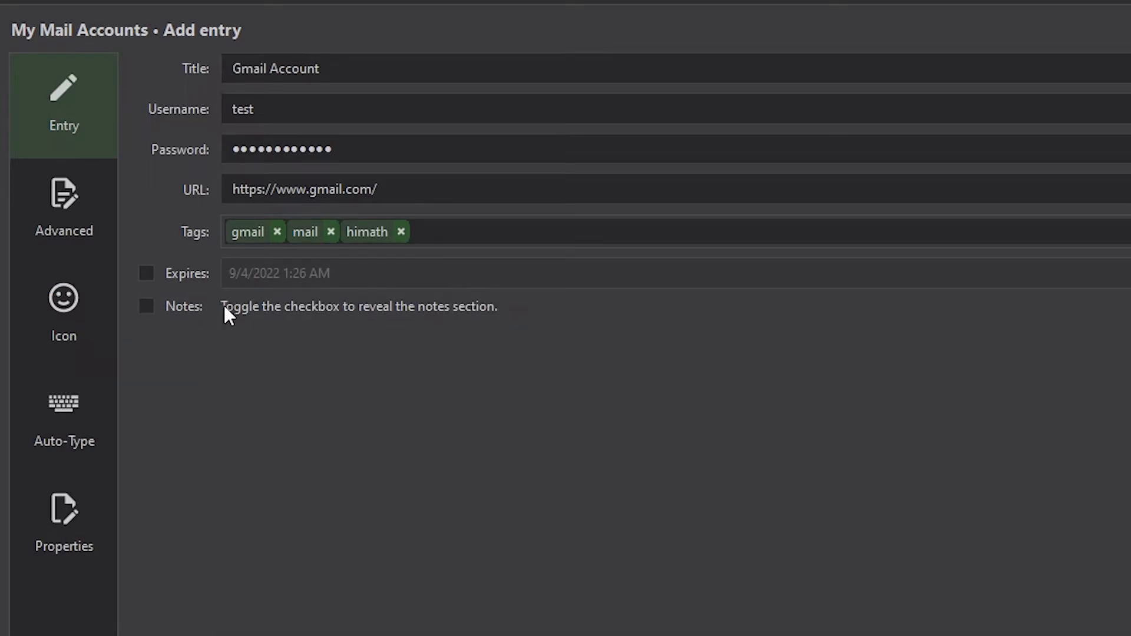
Leave the entry with no expiry date, then show its Advanced settings page.
{"action": "left_click", "coordinate": [179, 273]}
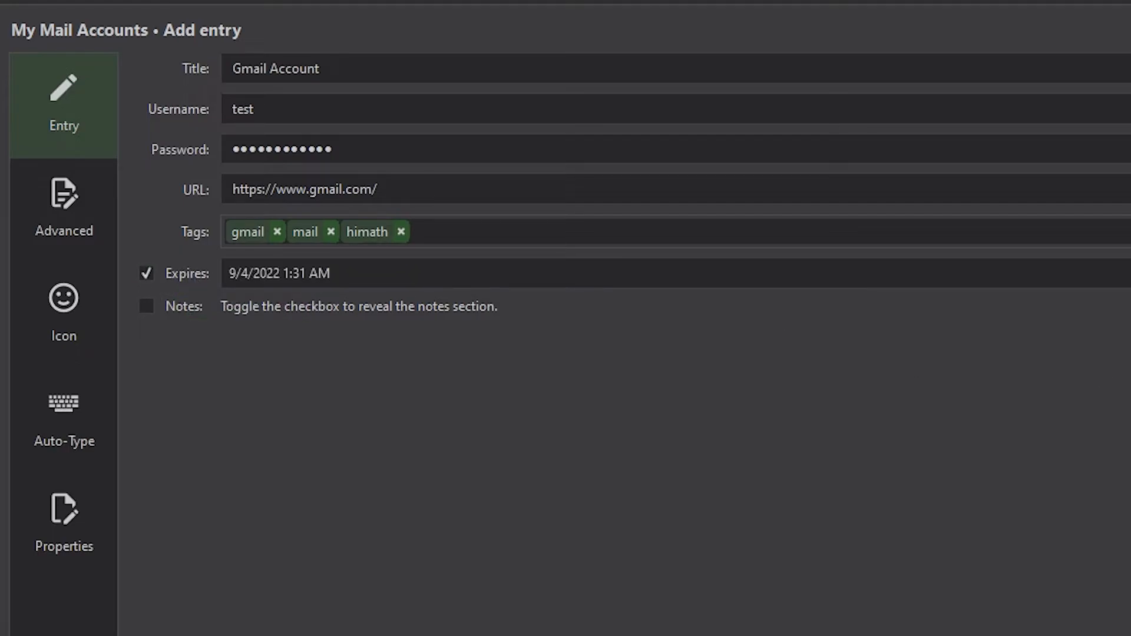
{"action": "left_click", "coordinate": [1127, 274]}
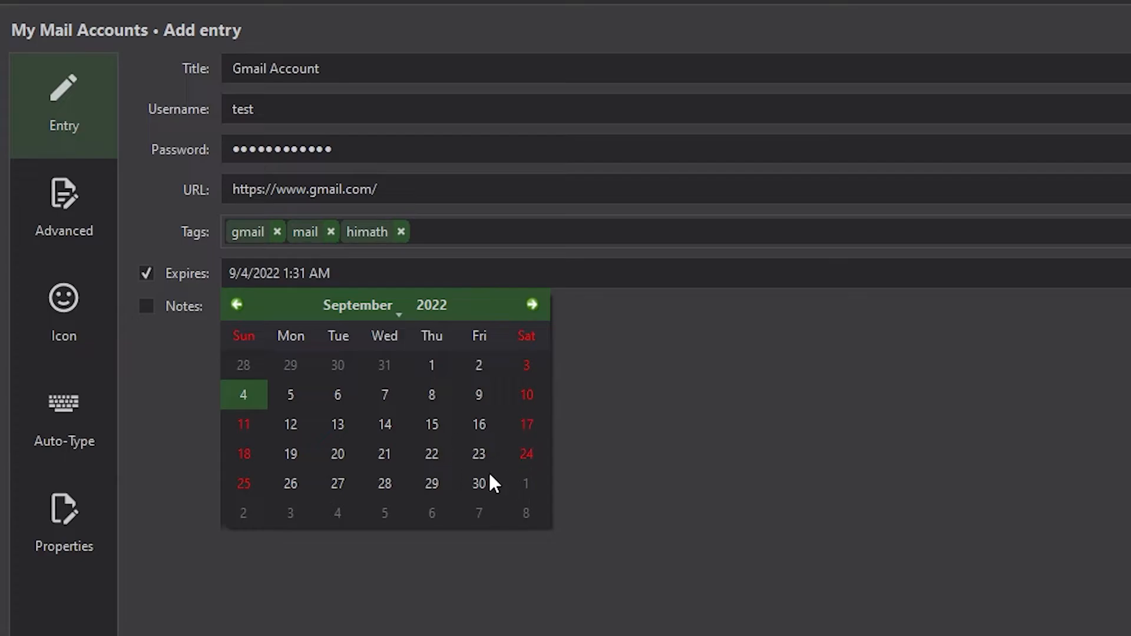
{"action": "left_click", "coordinate": [740, 517]}
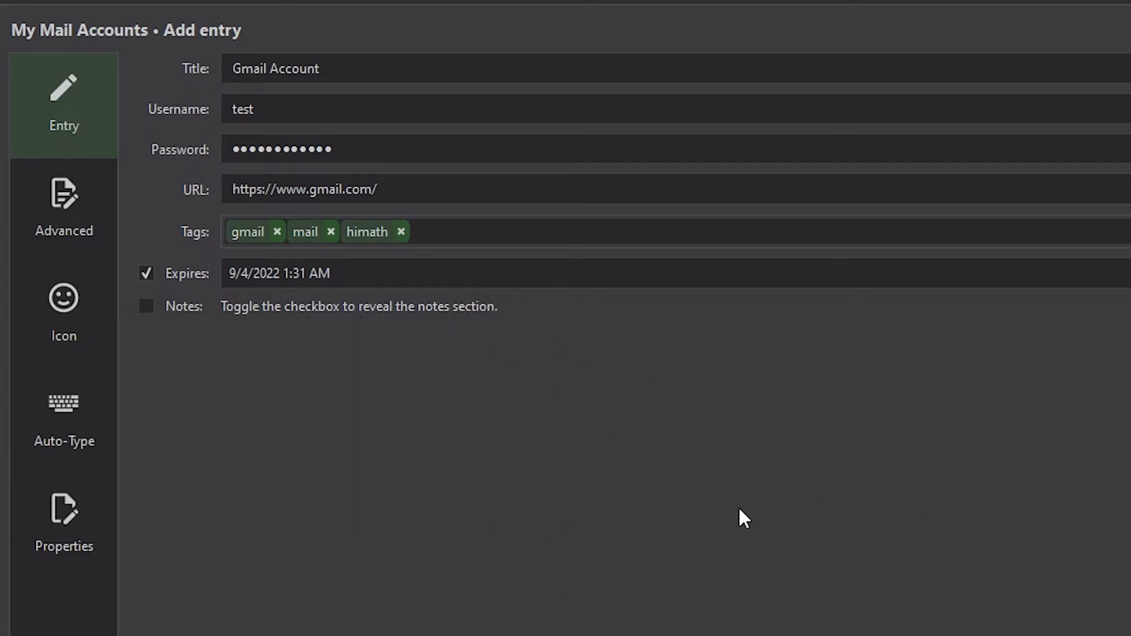
{"action": "left_click", "coordinate": [204, 280]}
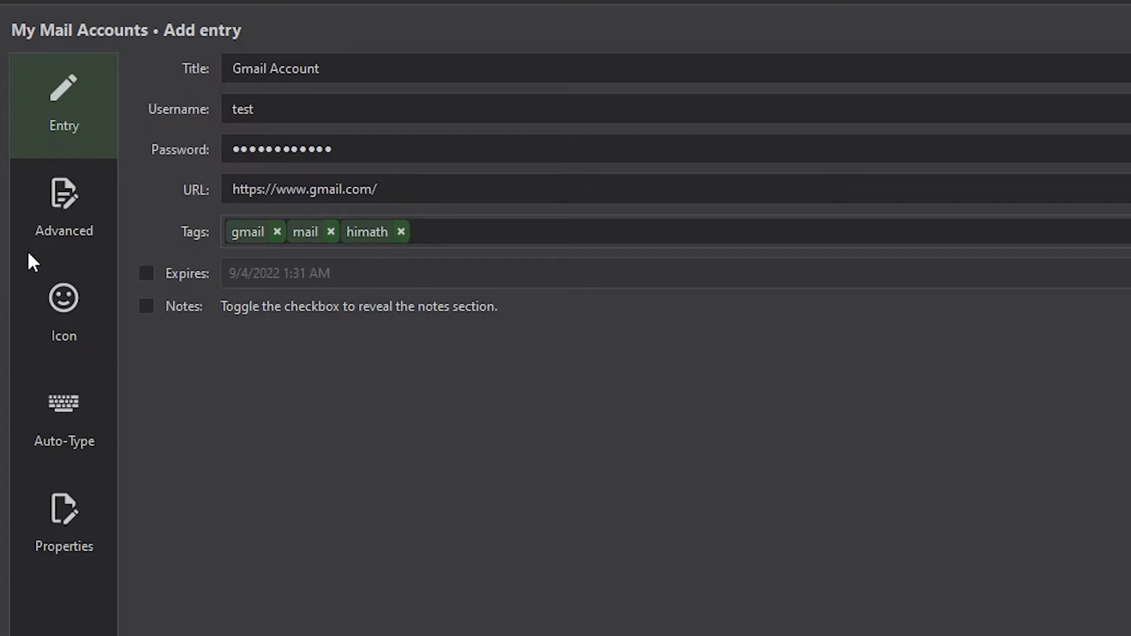
{"action": "left_click", "coordinate": [59, 207]}
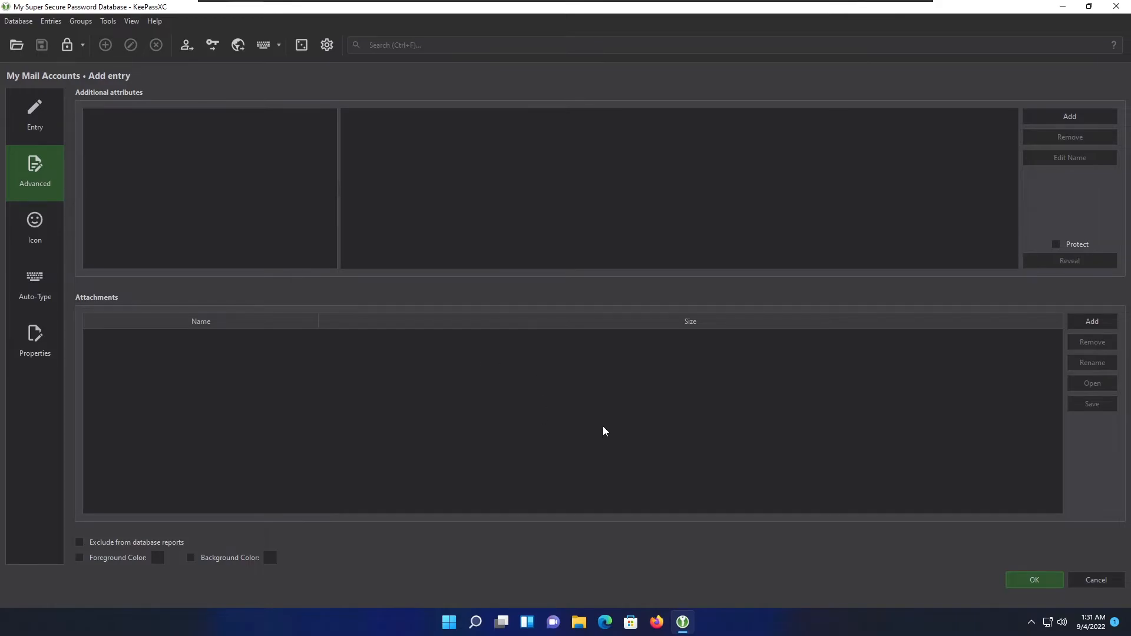
Pick a default icon for the Gmail entry, check its Auto-Type page, and save the entry.
{"action": "left_click", "coordinate": [35, 233]}
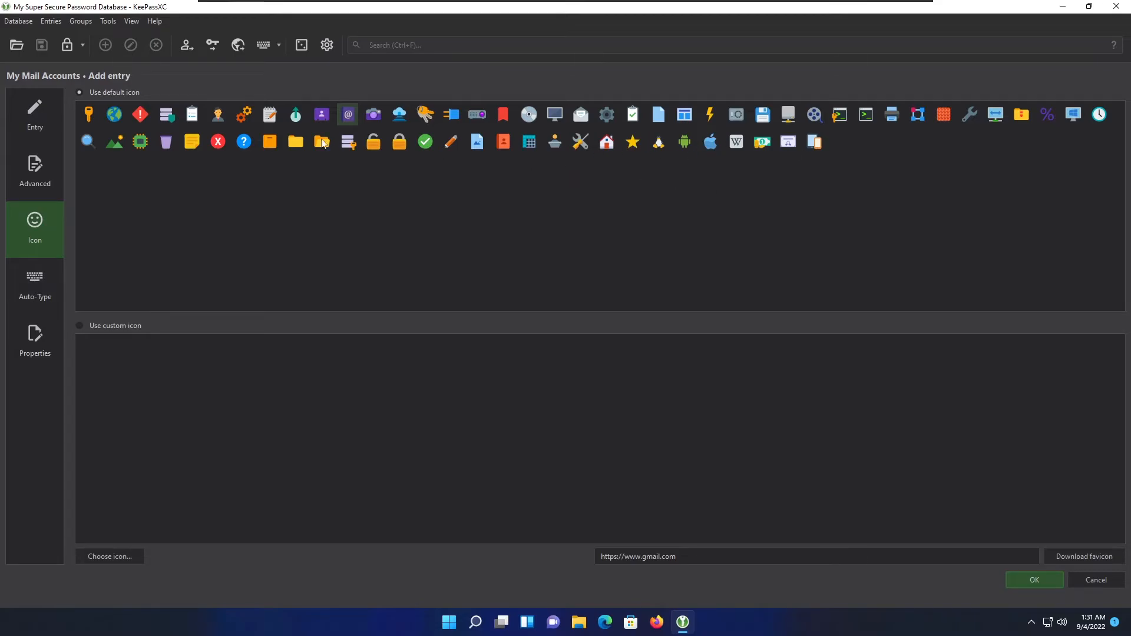
{"action": "left_click", "coordinate": [328, 113]}
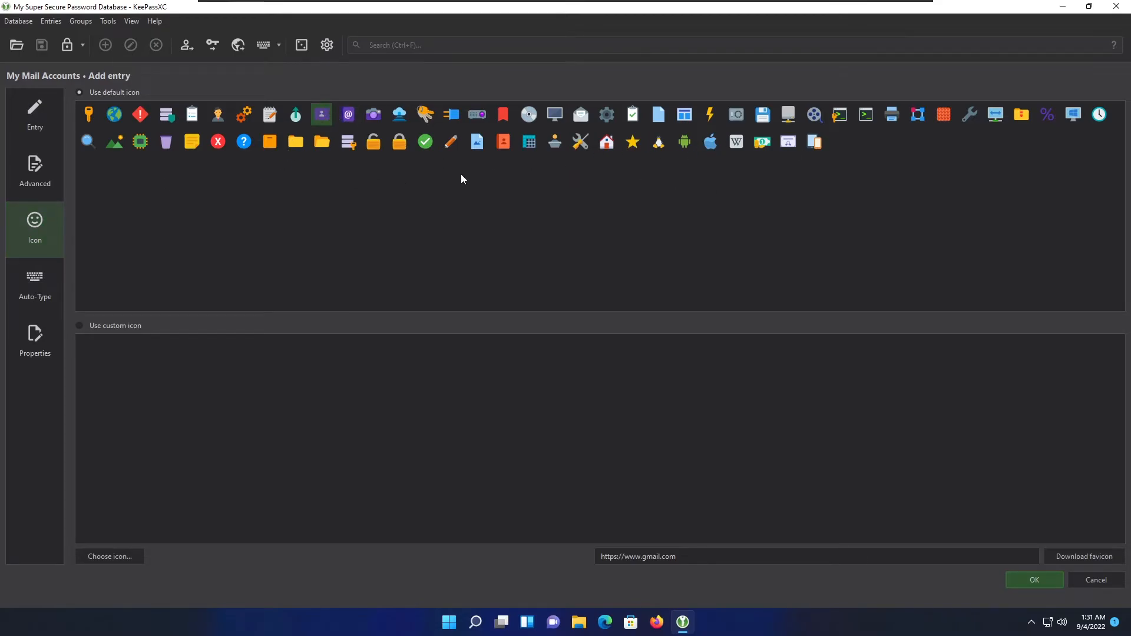
{"action": "left_click", "coordinate": [23, 294]}
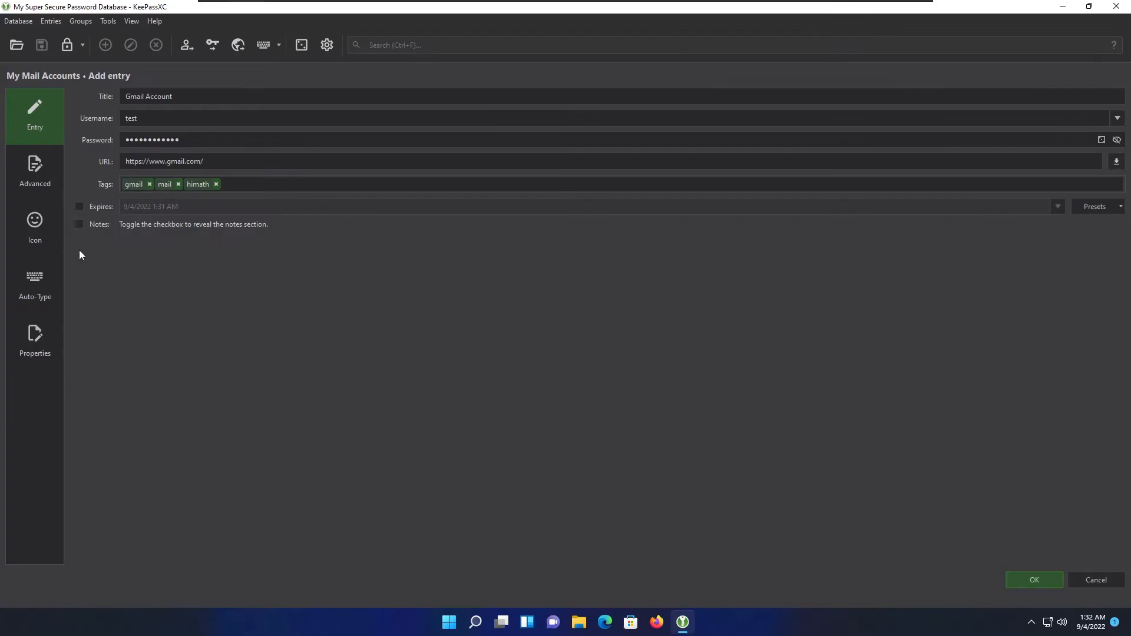
{"action": "left_click", "coordinate": [17, 227]}
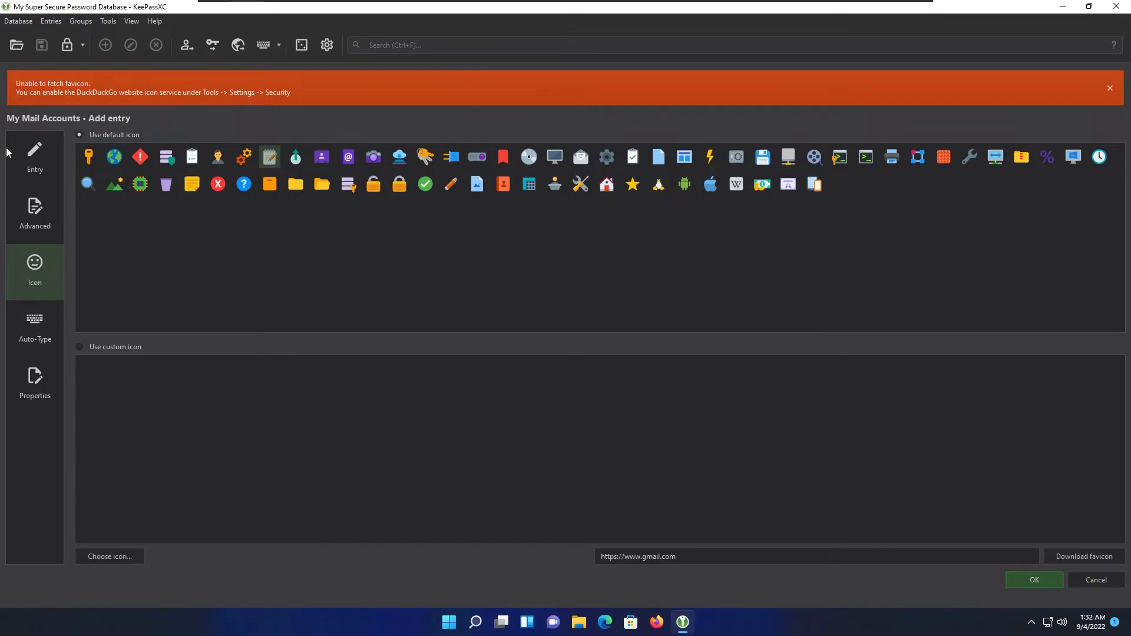
{"action": "left_click", "coordinate": [30, 156]}
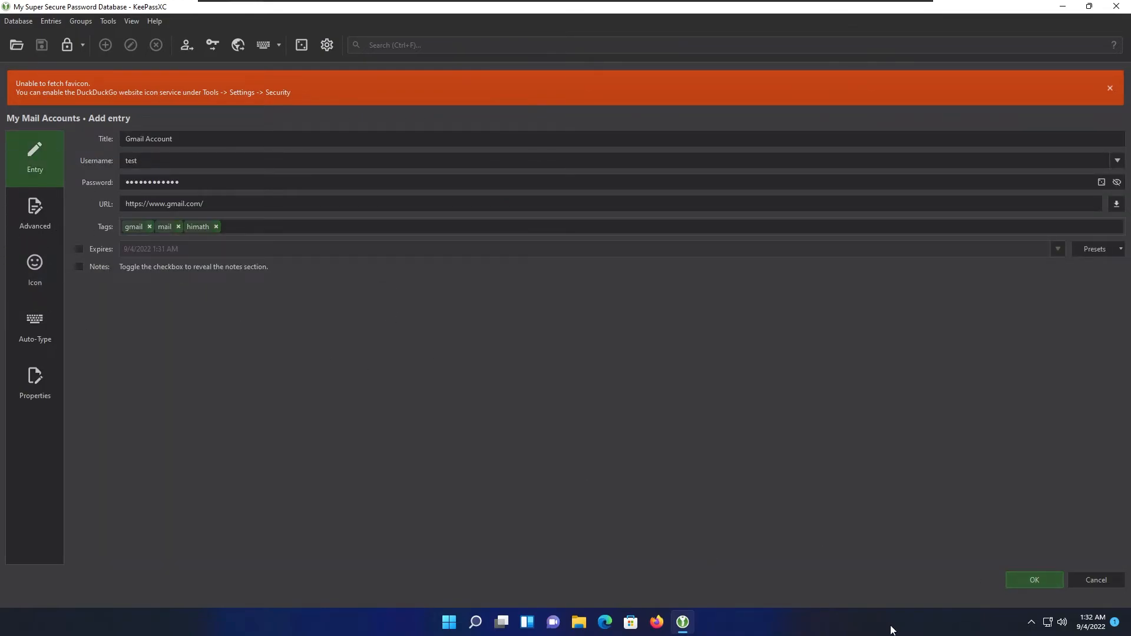
{"action": "left_click", "coordinate": [1036, 575]}
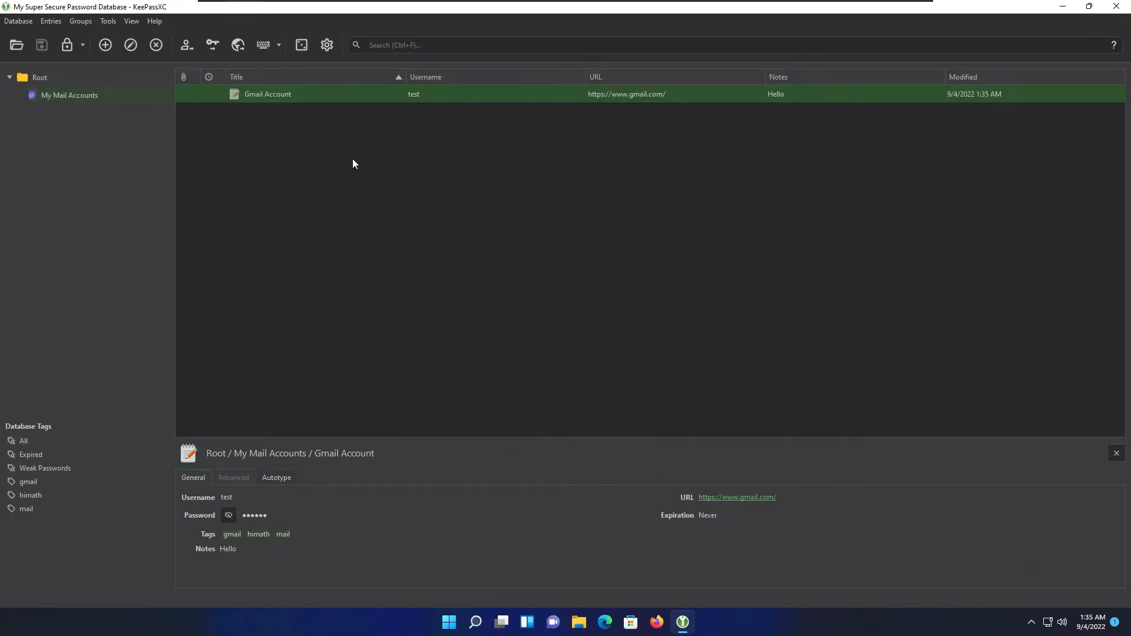
Enable 'Use DuckDuckGo service to download website icons' in Security settings and save.
{"action": "left_click", "coordinate": [327, 45]}
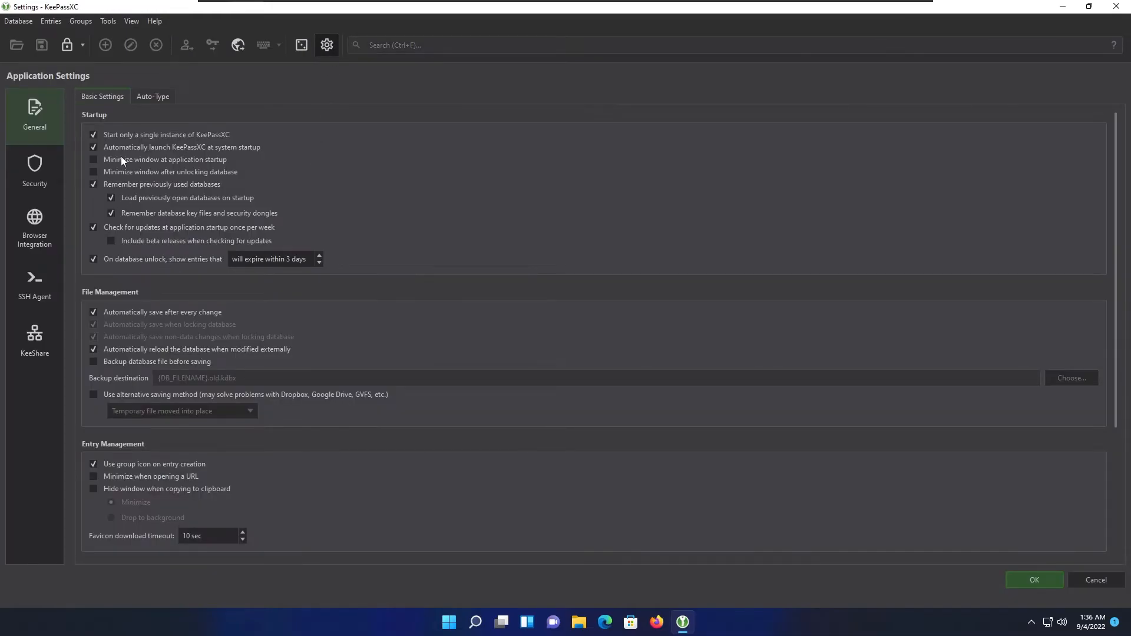
{"action": "left_click", "coordinate": [36, 180]}
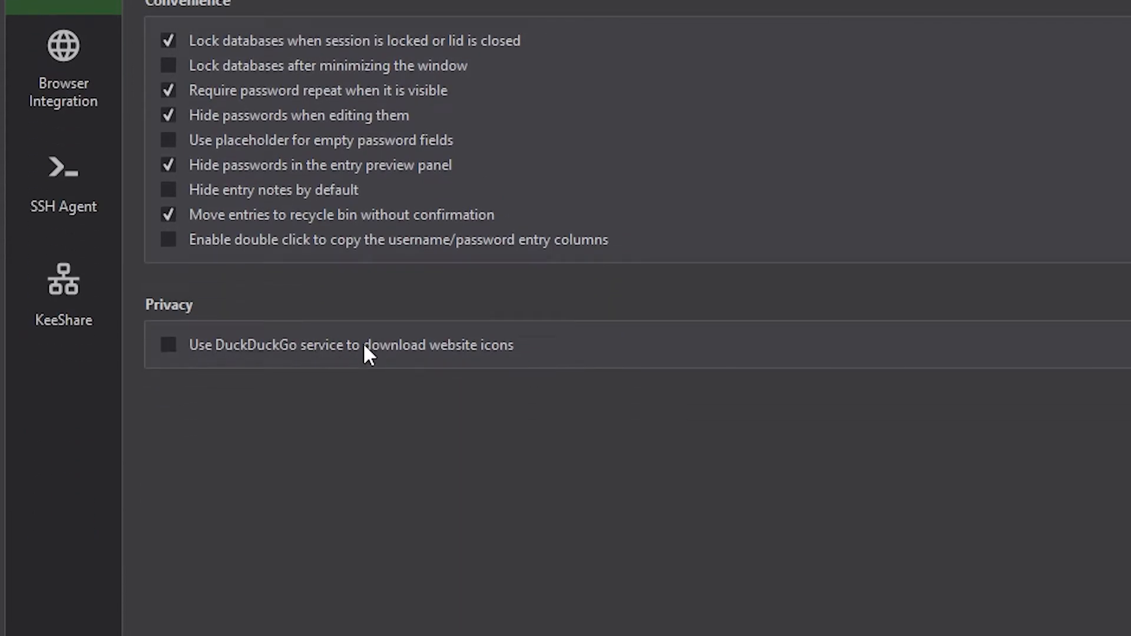
{"action": "left_click", "coordinate": [483, 346]}
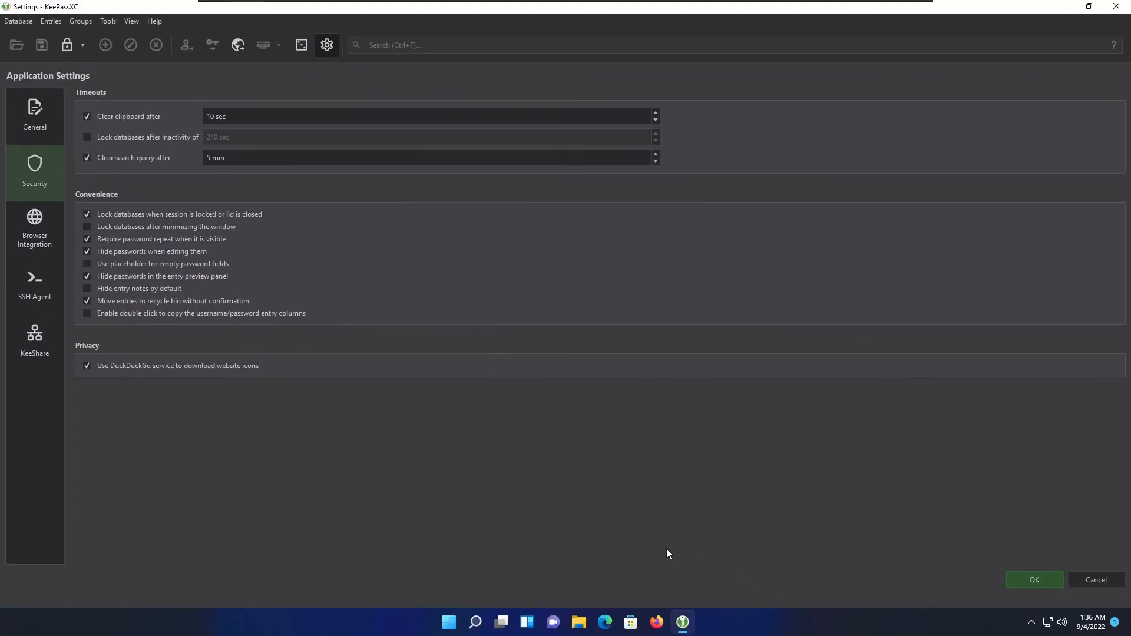
{"action": "left_click", "coordinate": [1035, 578]}
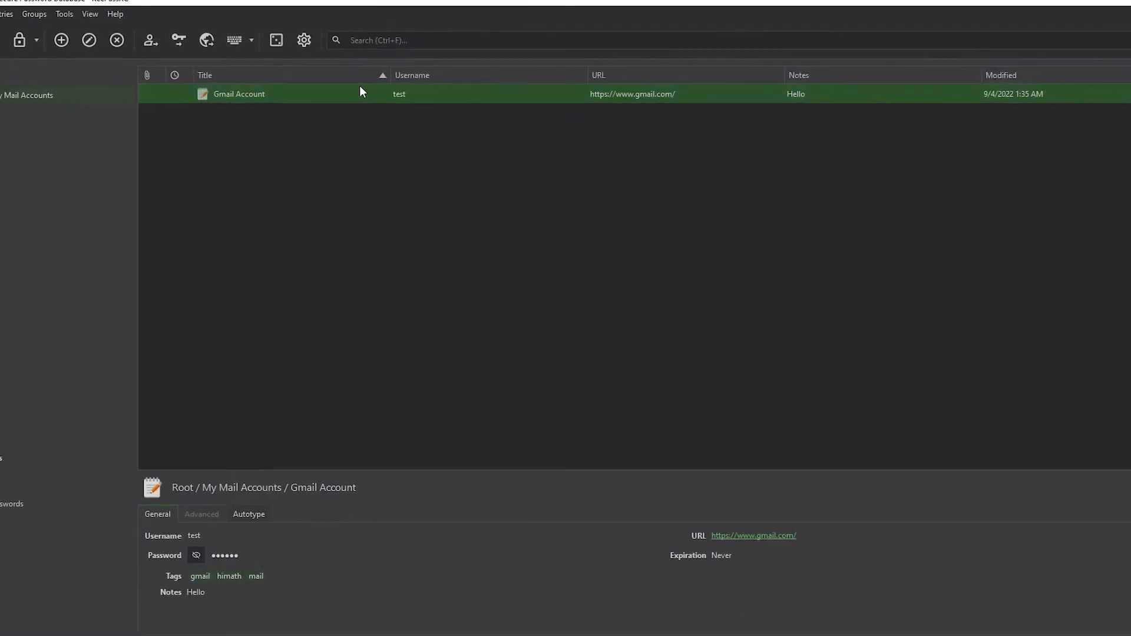
Use Download Favicon on the Gmail Account entry and close the finished download dialog.
{"action": "right_click", "coordinate": [369, 89]}
{"action": "left_click", "coordinate": [84, 96]}
{"action": "right_click", "coordinate": [84, 95]}
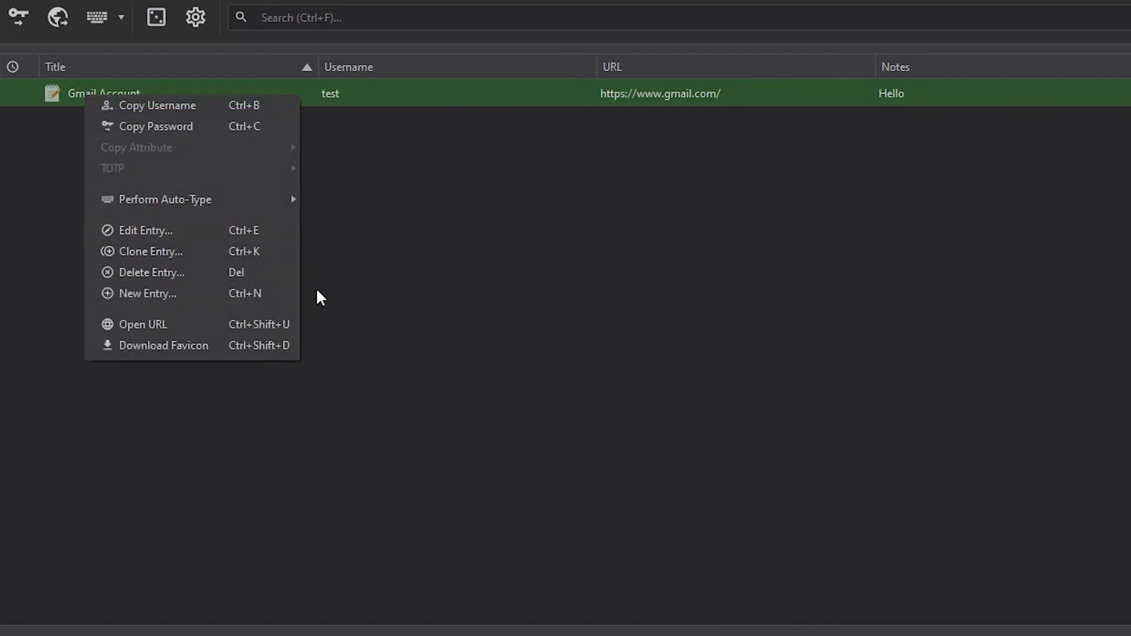
{"action": "left_click", "coordinate": [177, 346]}
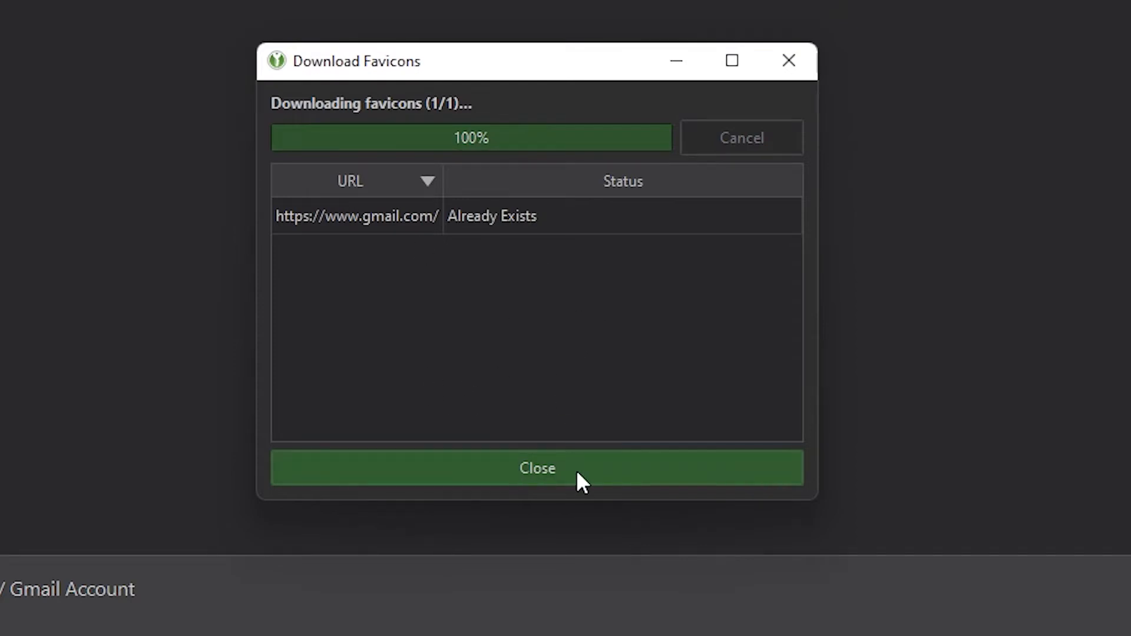
{"action": "left_click", "coordinate": [578, 471]}
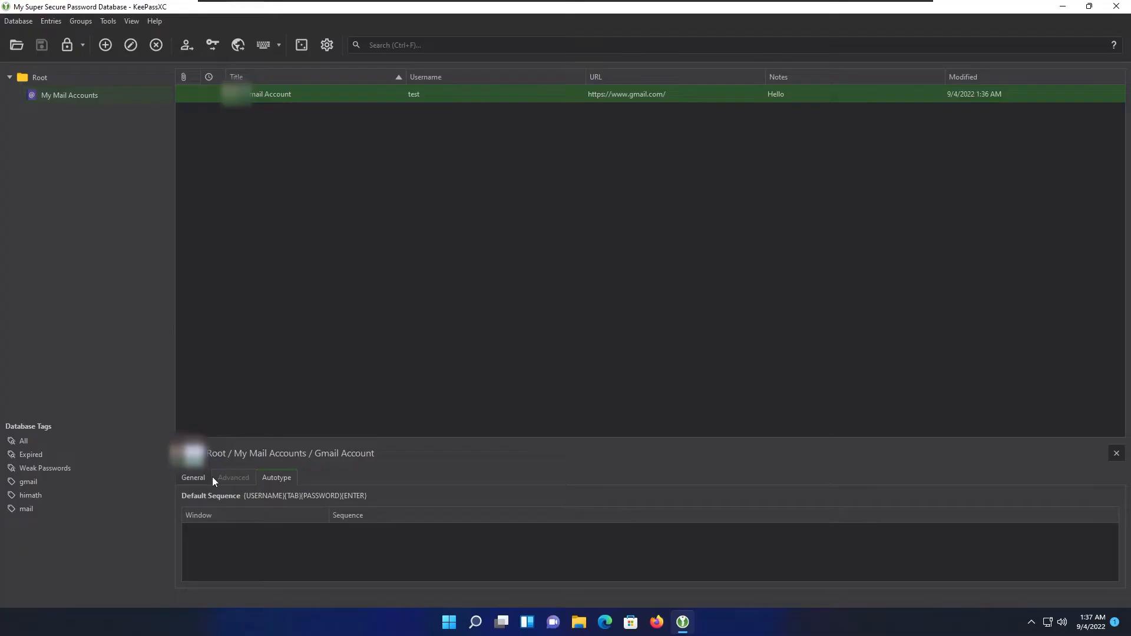
Show the General tab, then the Autotype tab, in the Gmail Account preview panel.
{"action": "left_click", "coordinate": [194, 477]}
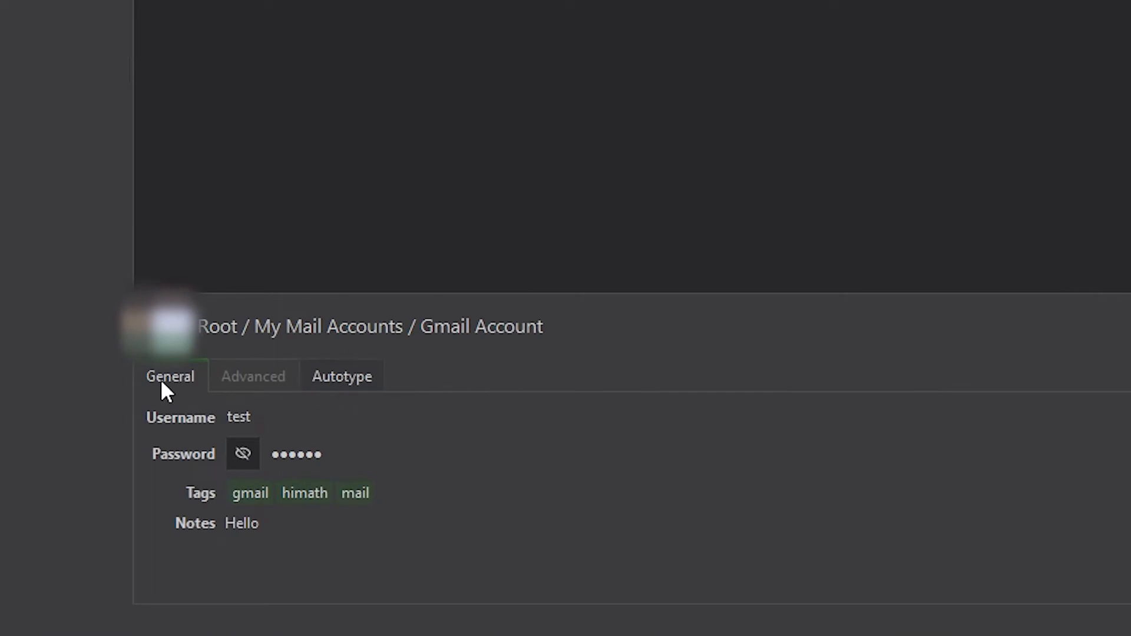
{"action": "left_click", "coordinate": [358, 379]}
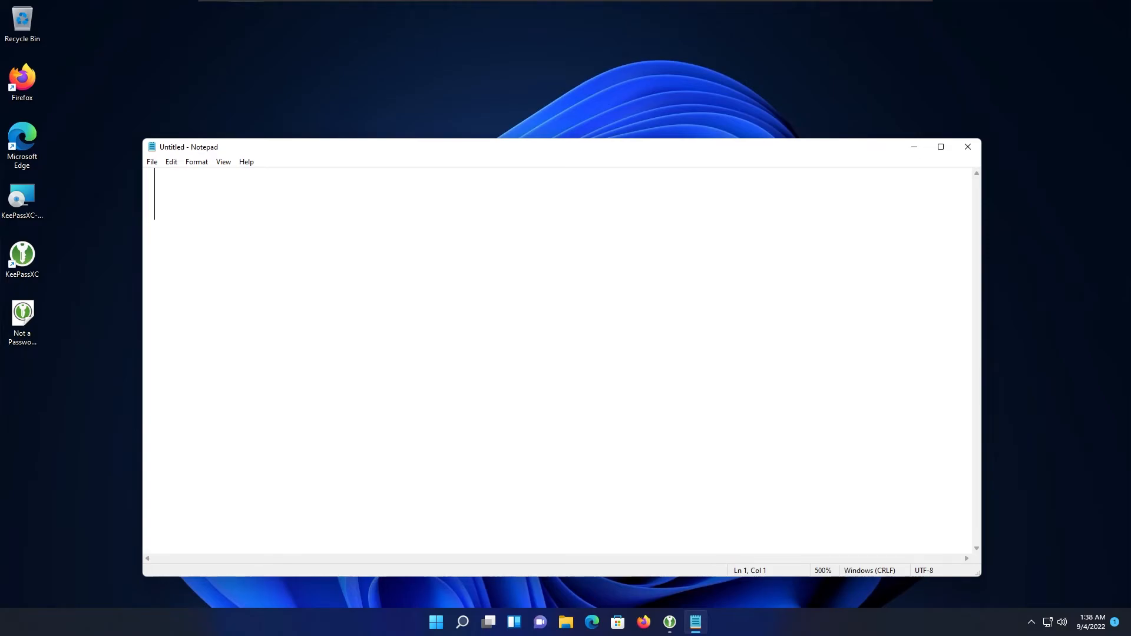
Type sample text 'test' and '123', delete it all, and shrink the Notepad text size.
{"action": "type", "text": "test"}
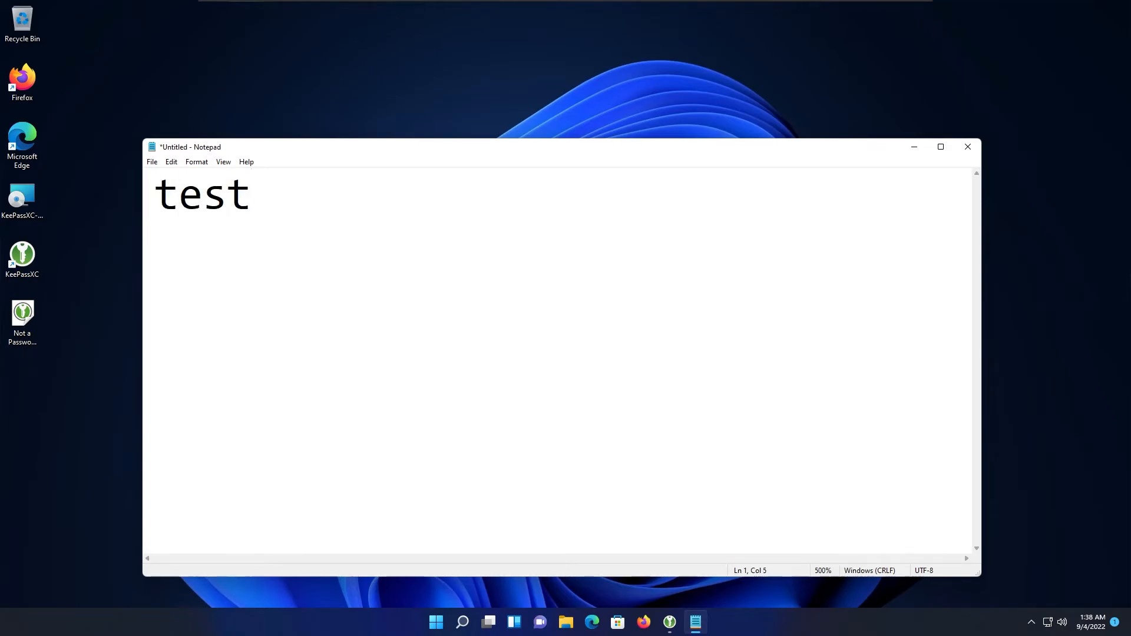
{"action": "key", "text": "Tab"}
{"action": "type", "text": "123"}
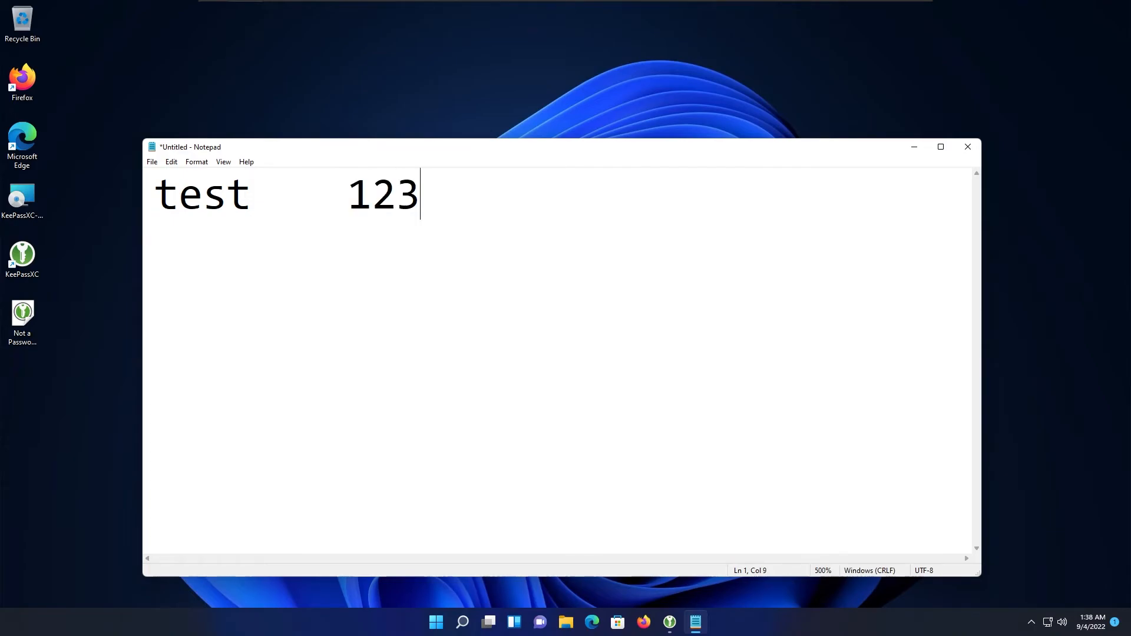
{"action": "key", "text": "Return"}
{"action": "key", "text": "BackSpace"}
{"action": "key", "text": "ctrl+a"}
{"action": "key", "text": "Right"}
{"action": "key", "text": "ctrl+a"}
{"action": "key", "text": "BackSpace"}
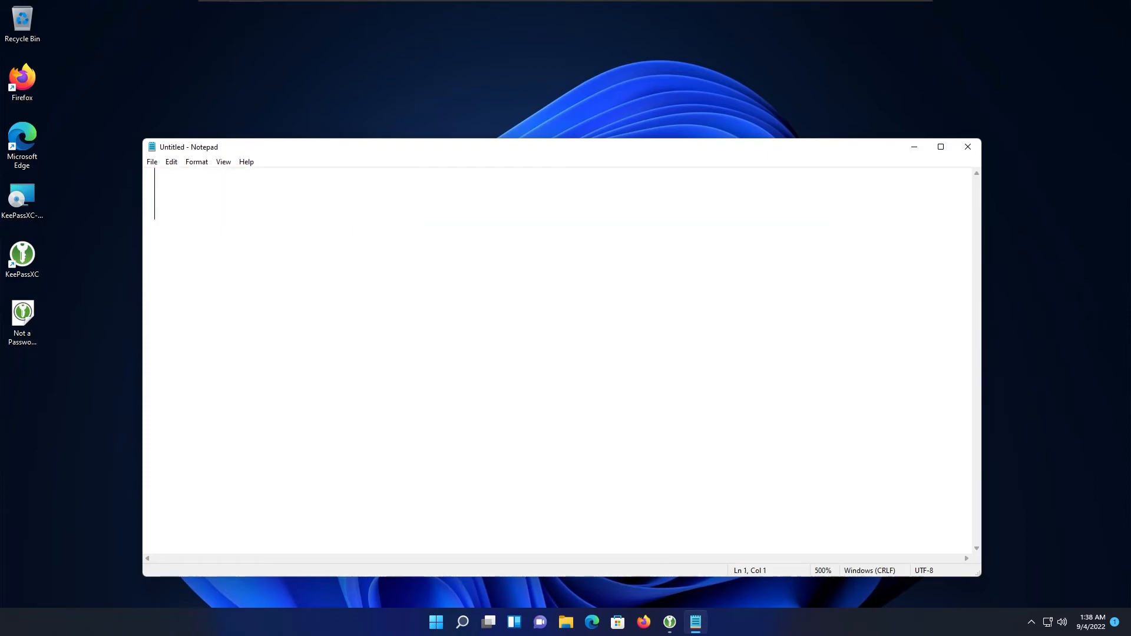
{"action": "key", "text": "ctrl+minus"}
{"action": "key", "text": "ctrl+minus"}
{"action": "key", "text": "ctrl+minus"}
{"action": "key", "text": "ctrl+minus"}
{"action": "key", "text": "ctrl+minus"}
{"action": "key", "text": "ctrl+minus"}
{"action": "key", "text": "ctrl+minus"}
{"action": "key", "text": "ctrl+minus"}
{"action": "key", "text": "ctrl+minus"}
Type 'user:' and 'password:' on separate lines, then move the Notepad window higher.
{"action": "type", "text": "user"}
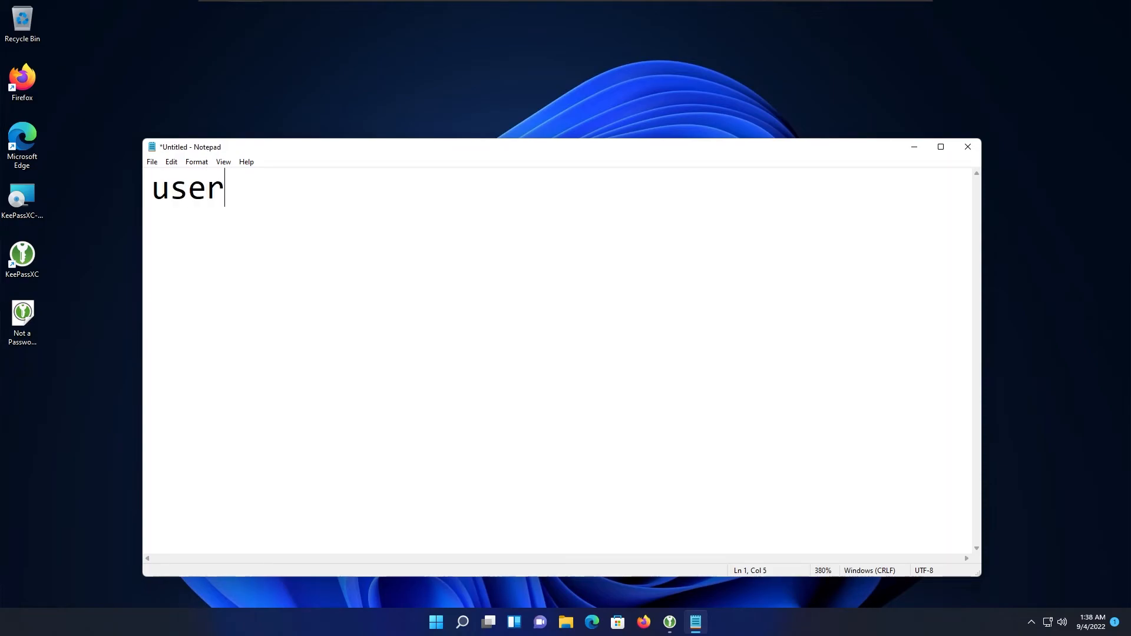
{"action": "type", "text": ":"}
{"action": "key", "text": "BackSpace"}
{"action": "key", "text": "Tab"}
{"action": "key", "text": "BackSpace"}
{"action": "key", "text": "Return"}
{"action": "type", "text": "password:"}
{"action": "key", "text": "Up"}
{"action": "key", "text": "Down"}
{"action": "key", "text": "Up"}
{"action": "key", "text": "Down"}
{"action": "key", "text": "End"}
{"action": "key", "text": "Return"}
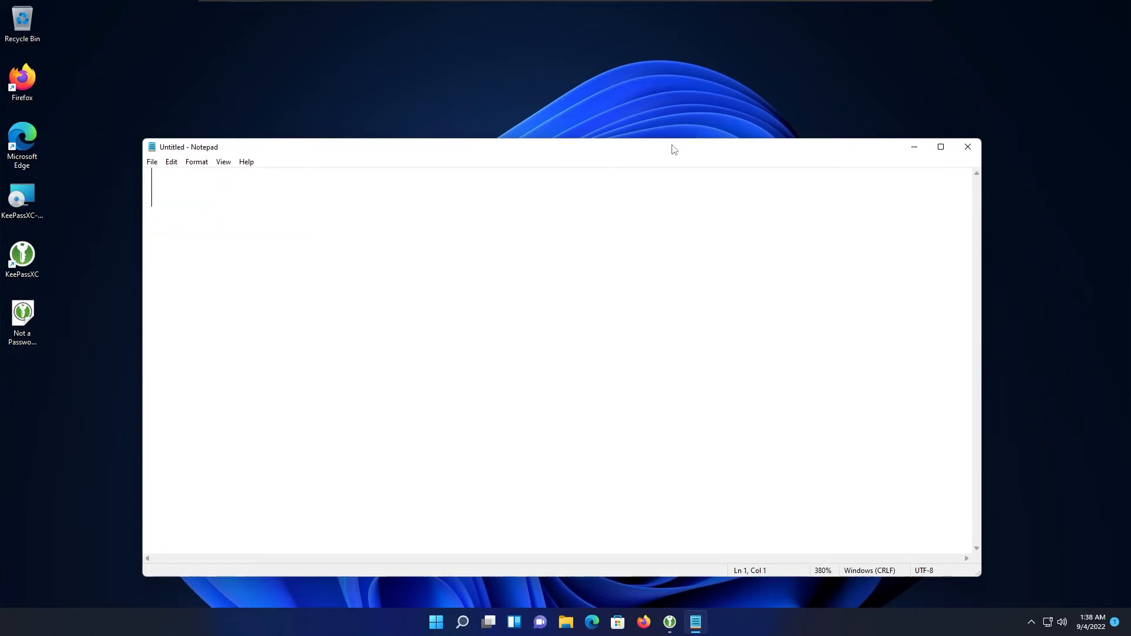
{"action": "left_click_drag", "start_coordinate": [676, 149], "coordinate": [688, 84]}
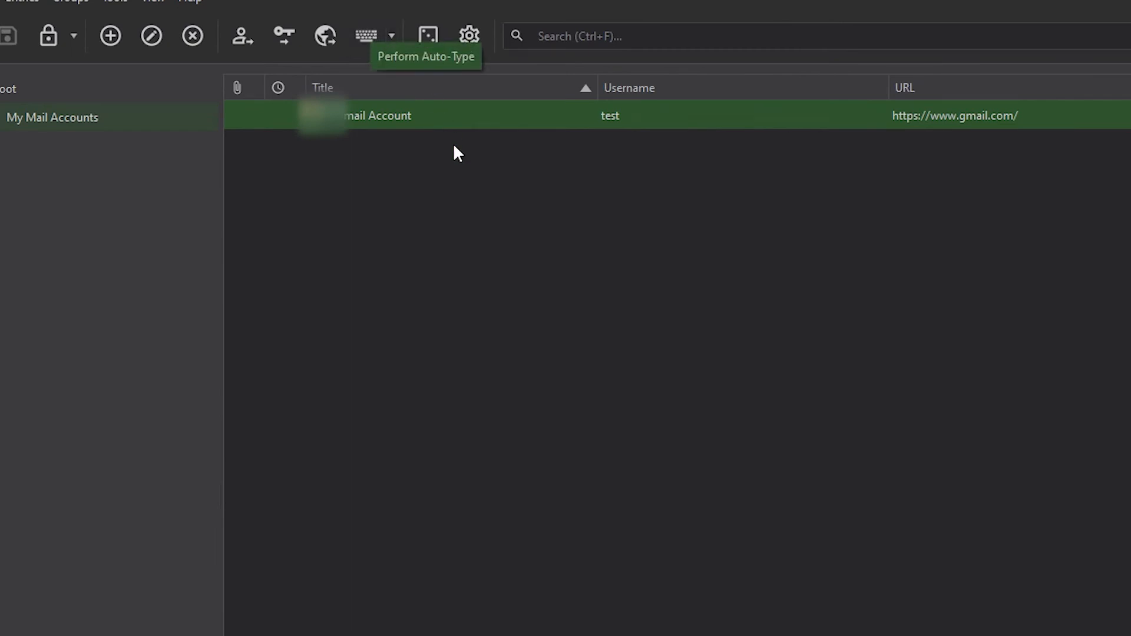
View the Gmail Account entry's Perform Auto-Type options, then close the menu and reselect the entry.
{"action": "right_click", "coordinate": [472, 122]}
{"action": "mouse_move", "coordinate": [612, 227]}
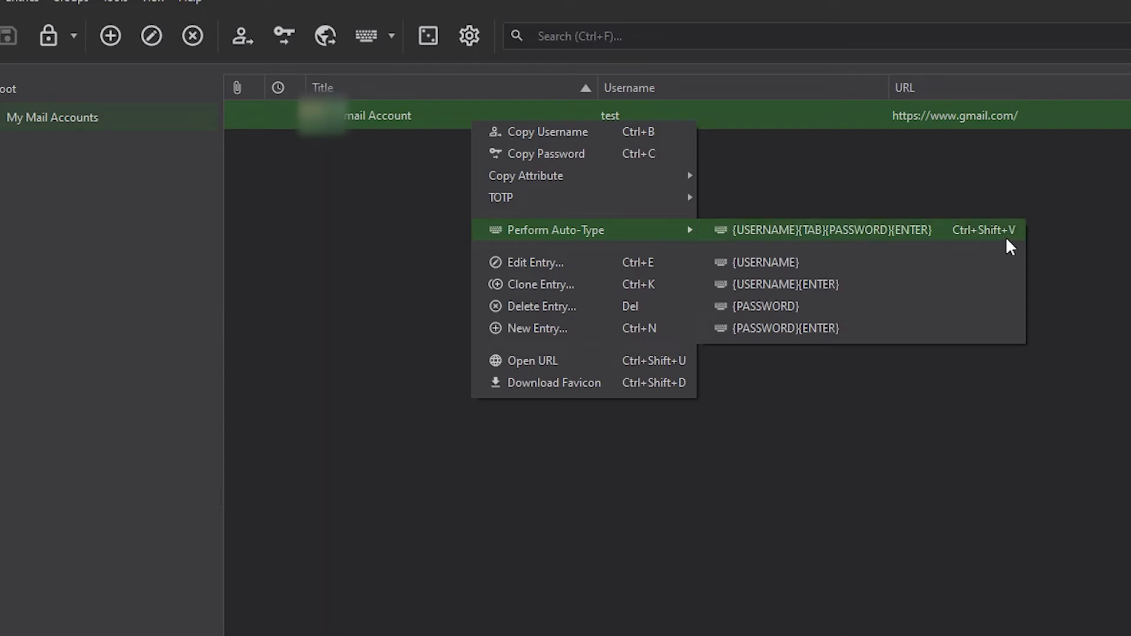
{"action": "left_click", "coordinate": [1012, 191]}
{"action": "left_click", "coordinate": [619, 112]}
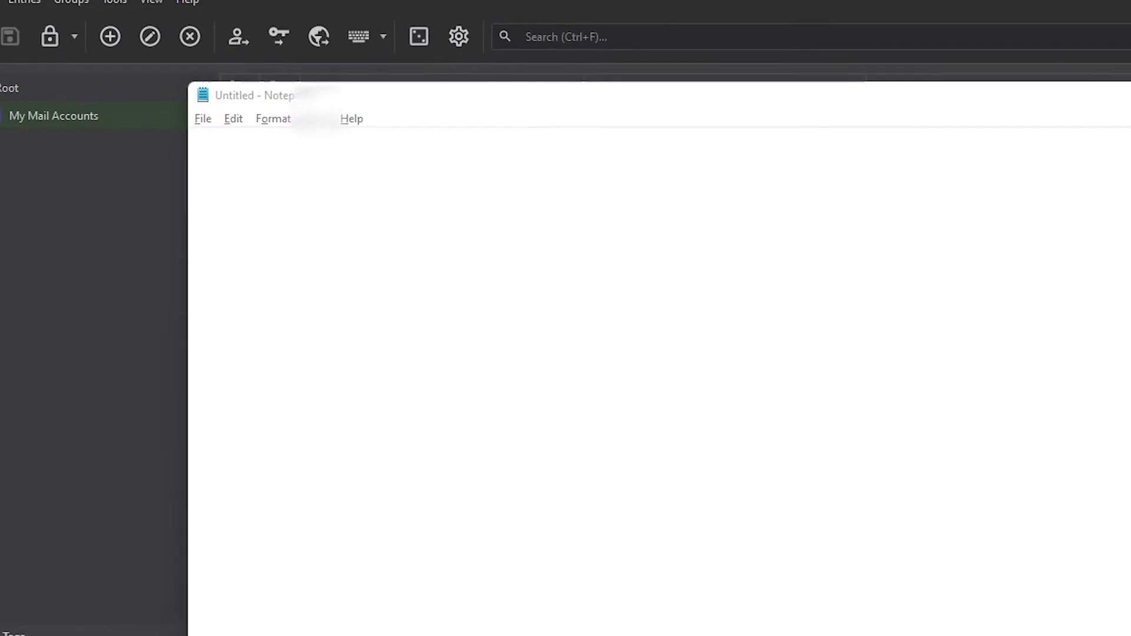
Maximize Notepad with slightly larger text, then switch back to the KeePassXC entry list.
{"action": "key", "text": "super+Up"}
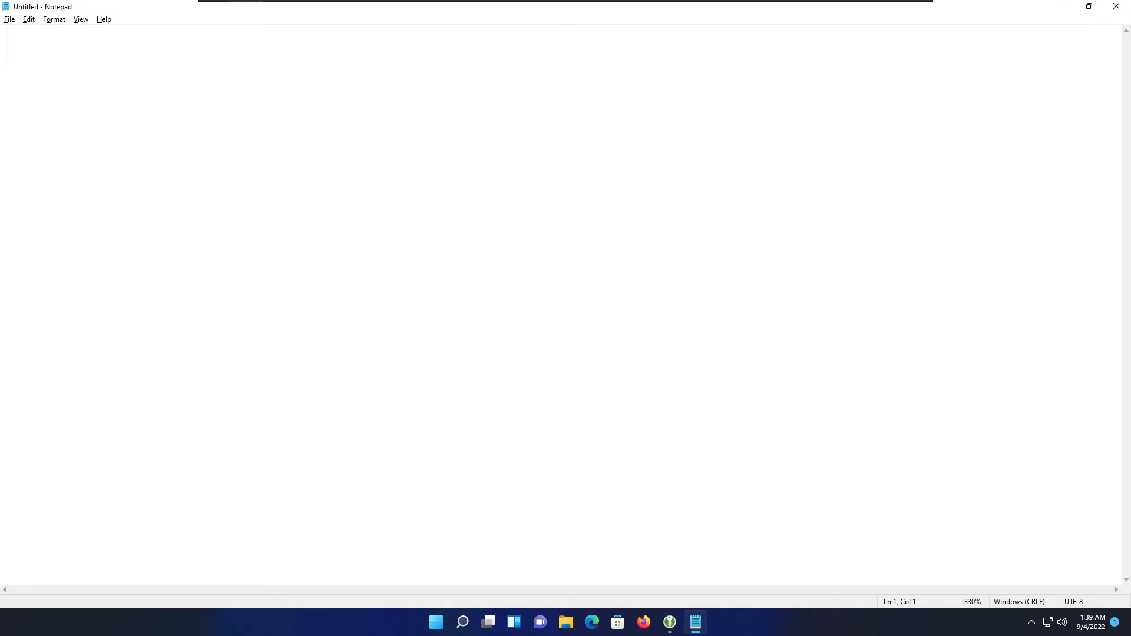
{"action": "key", "text": "ctrl+plus"}
{"action": "key", "text": "alt+Tab"}
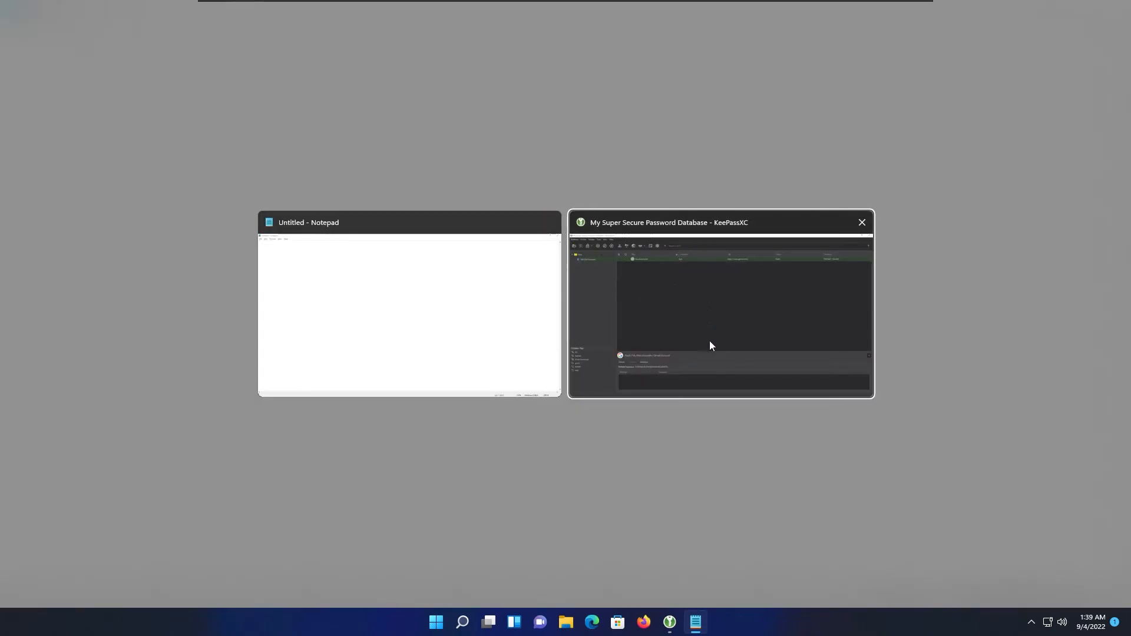
{"action": "left_click", "coordinate": [772, 283]}
{"action": "left_click", "coordinate": [494, 94]}
{"action": "left_click", "coordinate": [370, 169]}
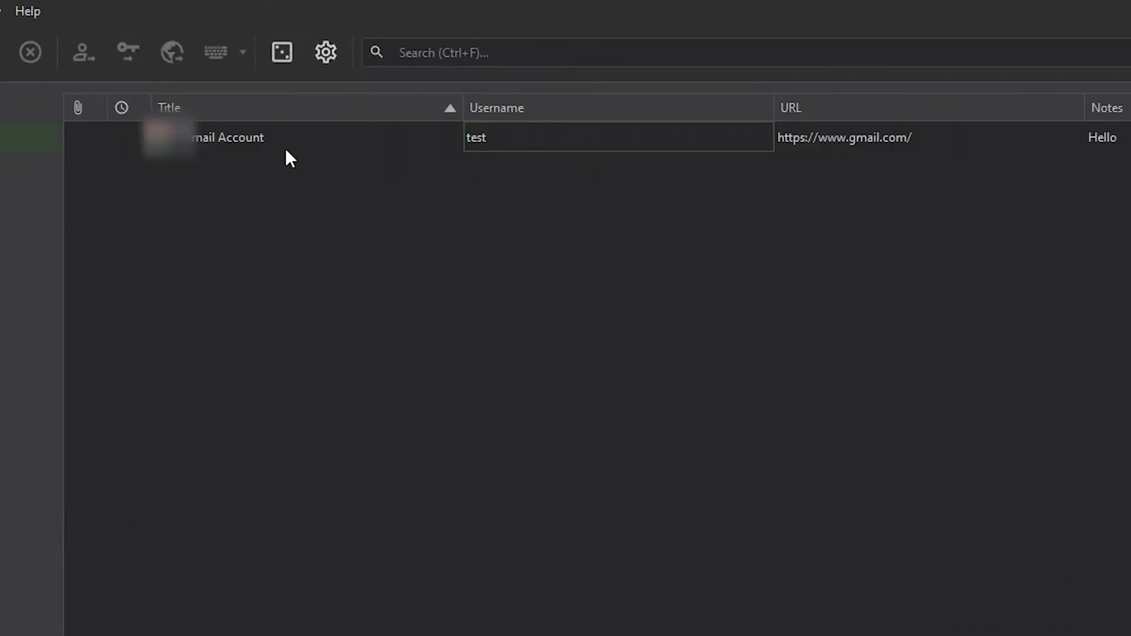
Auto-type the Gmail Account credentials into Notepad with Ctrl+Shift+V, confirming the prompt.
{"action": "left_click", "coordinate": [327, 140]}
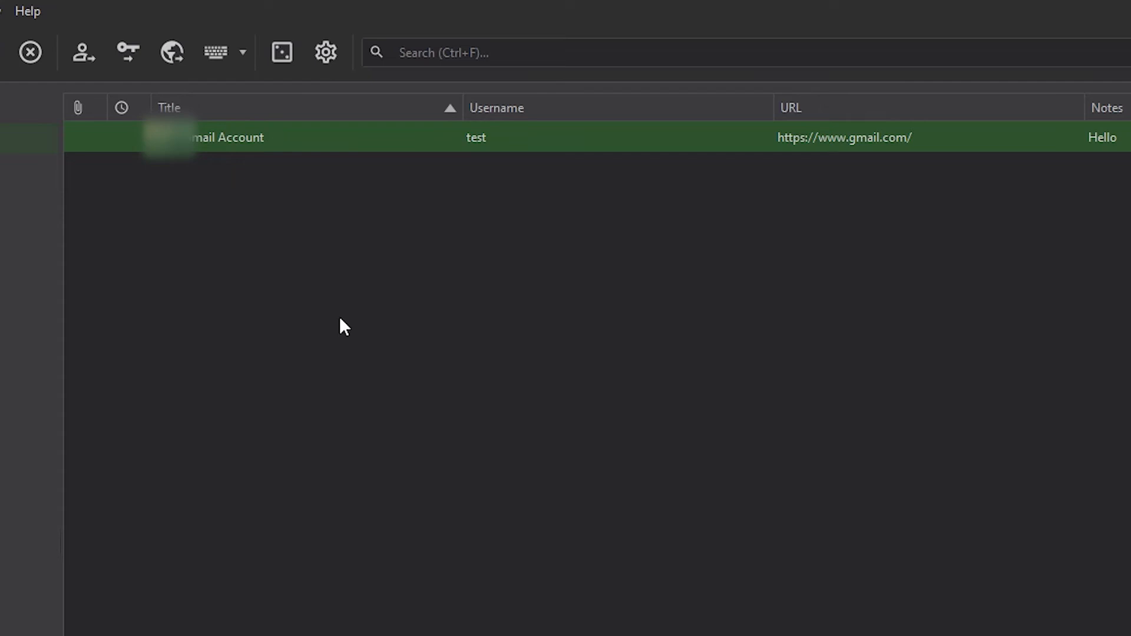
{"action": "key", "text": "ctrl+shift+v"}
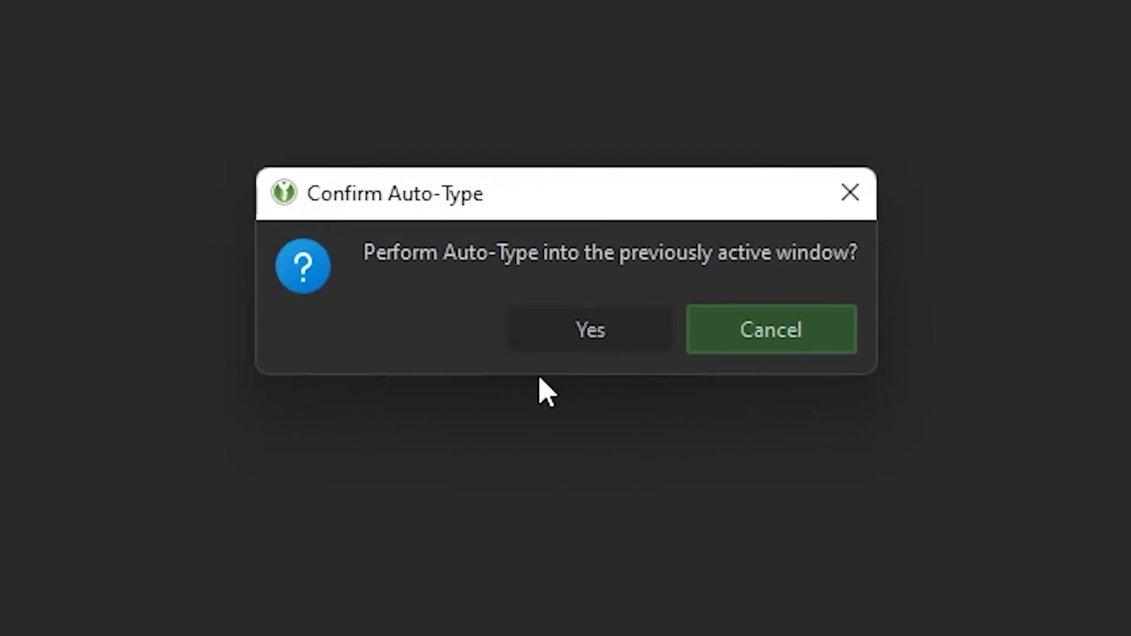
{"action": "left_click", "coordinate": [579, 348]}
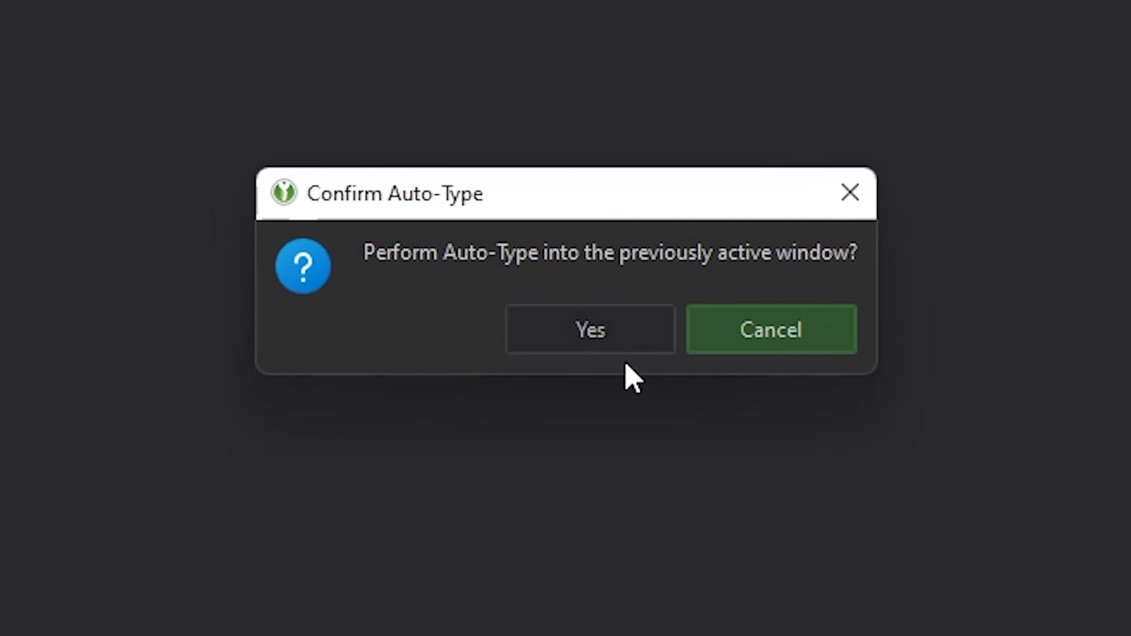
{"action": "left_click", "coordinate": [609, 346]}
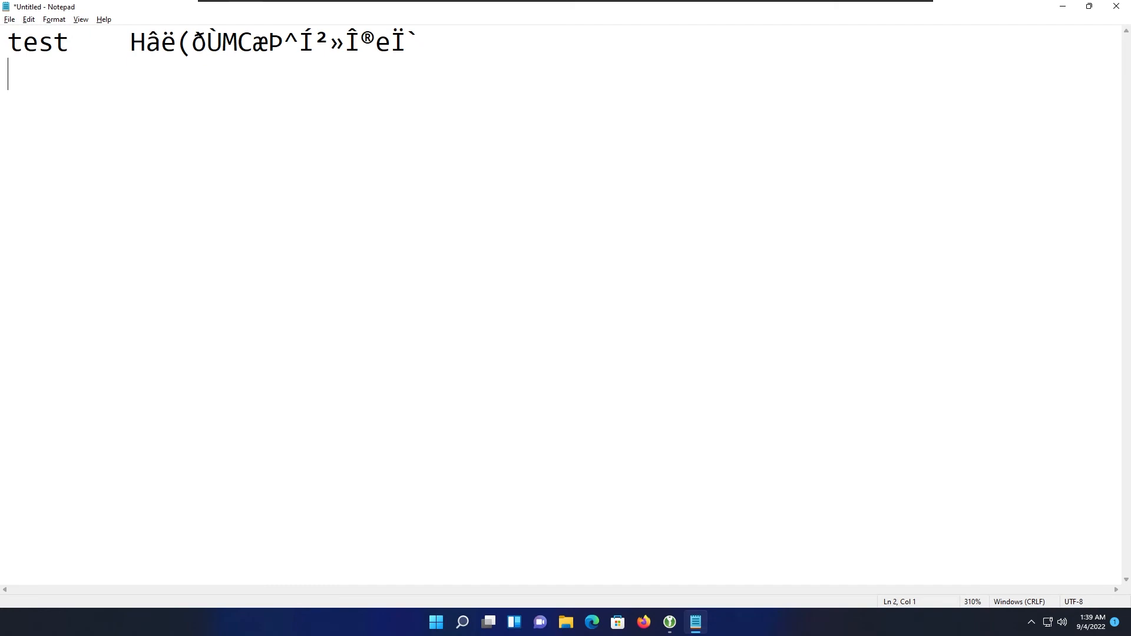
Check the typed username, tab gap and password in Notepad, then start a new line.
{"action": "double_click", "coordinate": [38, 41]}
{"action": "key", "text": "Right"}
{"action": "key", "text": "shift+Right"}
{"action": "key", "text": "Right"}
{"action": "key", "text": "shift+Right"}
{"action": "key", "text": "shift+Right"}
{"action": "key", "text": "shift+Right"}
{"action": "key", "text": "shift+Right"}
{"action": "key", "text": "shift+Right"}
{"action": "key", "text": "shift+Right"}
{"action": "key", "text": "shift+Right"}
{"action": "key", "text": "shift+Right"}
{"action": "key", "text": "shift+Right"}
{"action": "key", "text": "shift+Right"}
{"action": "key", "text": "shift+Right"}
{"action": "key", "text": "shift+Right"}
{"action": "key", "text": "shift+Right"}
{"action": "key", "text": "shift+Right"}
{"action": "key", "text": "shift+Right"}
{"action": "key", "text": "shift+Right"}
{"action": "key", "text": "shift+Right"}
{"action": "key", "text": "shift+Right"}
{"action": "key", "text": "shift+Right"}
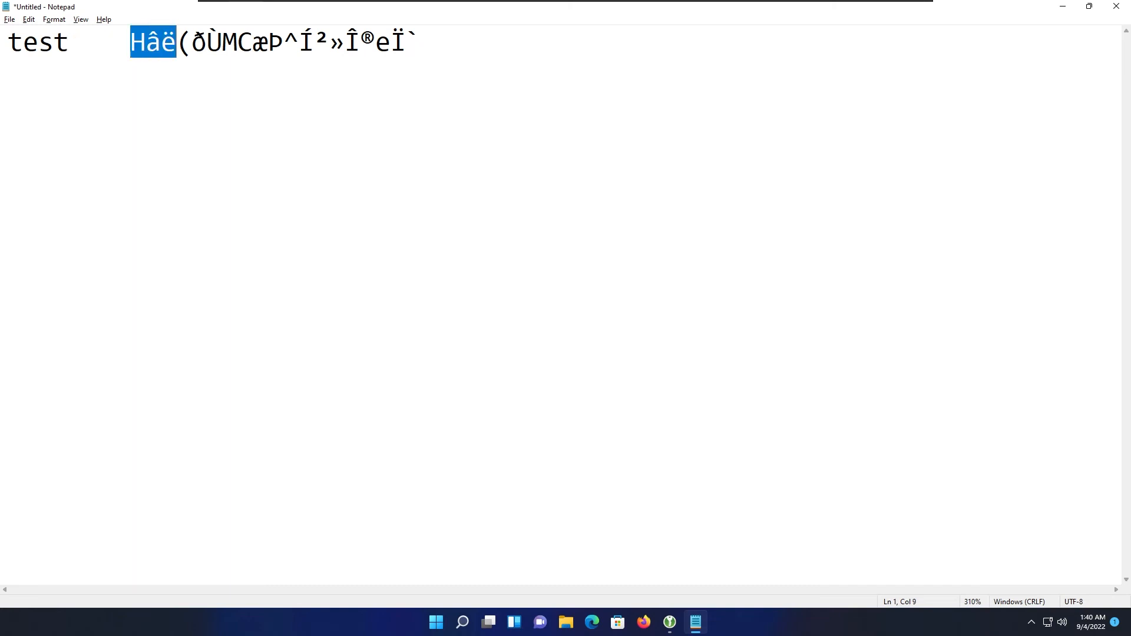
{"action": "key", "text": "Right"}
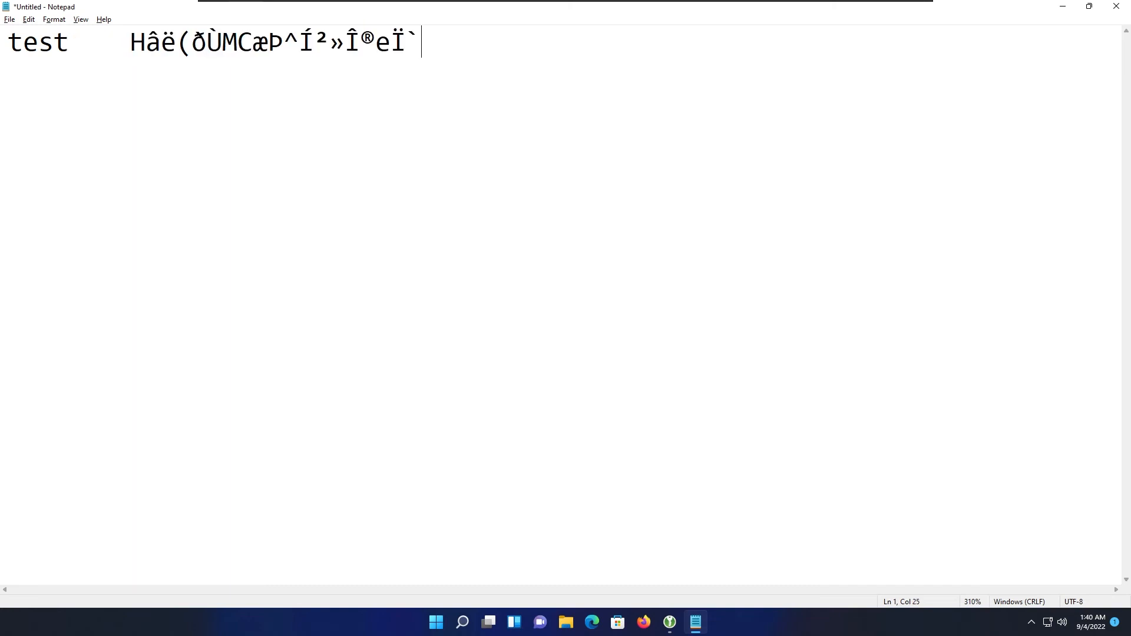
{"action": "key", "text": "Return"}
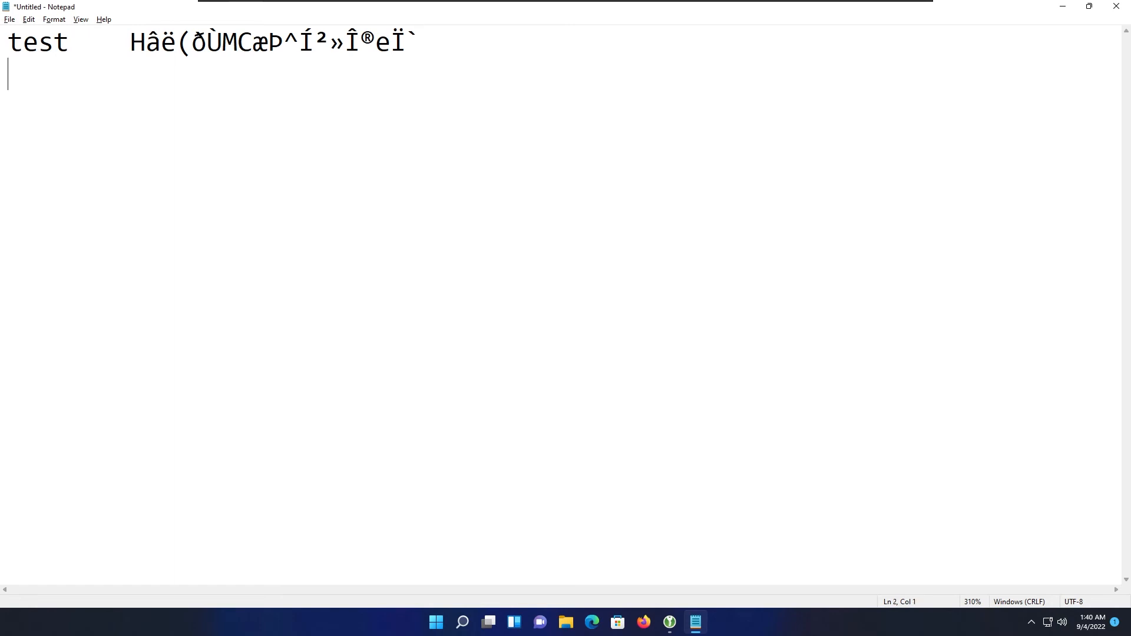